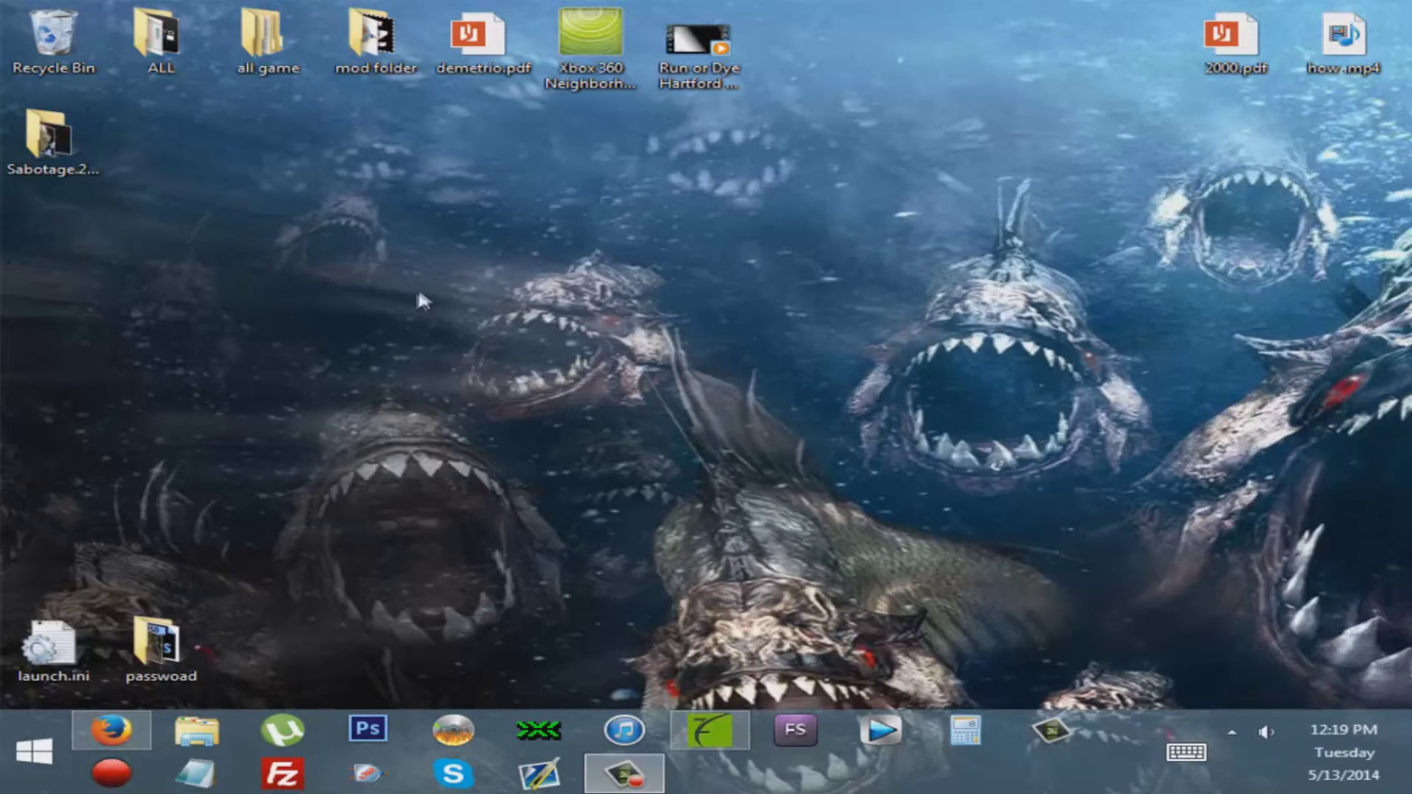
- Open mod folder, then its xex menu 1.2 folder, and minimize Explorer to show the desktop
double_click(386, 74)
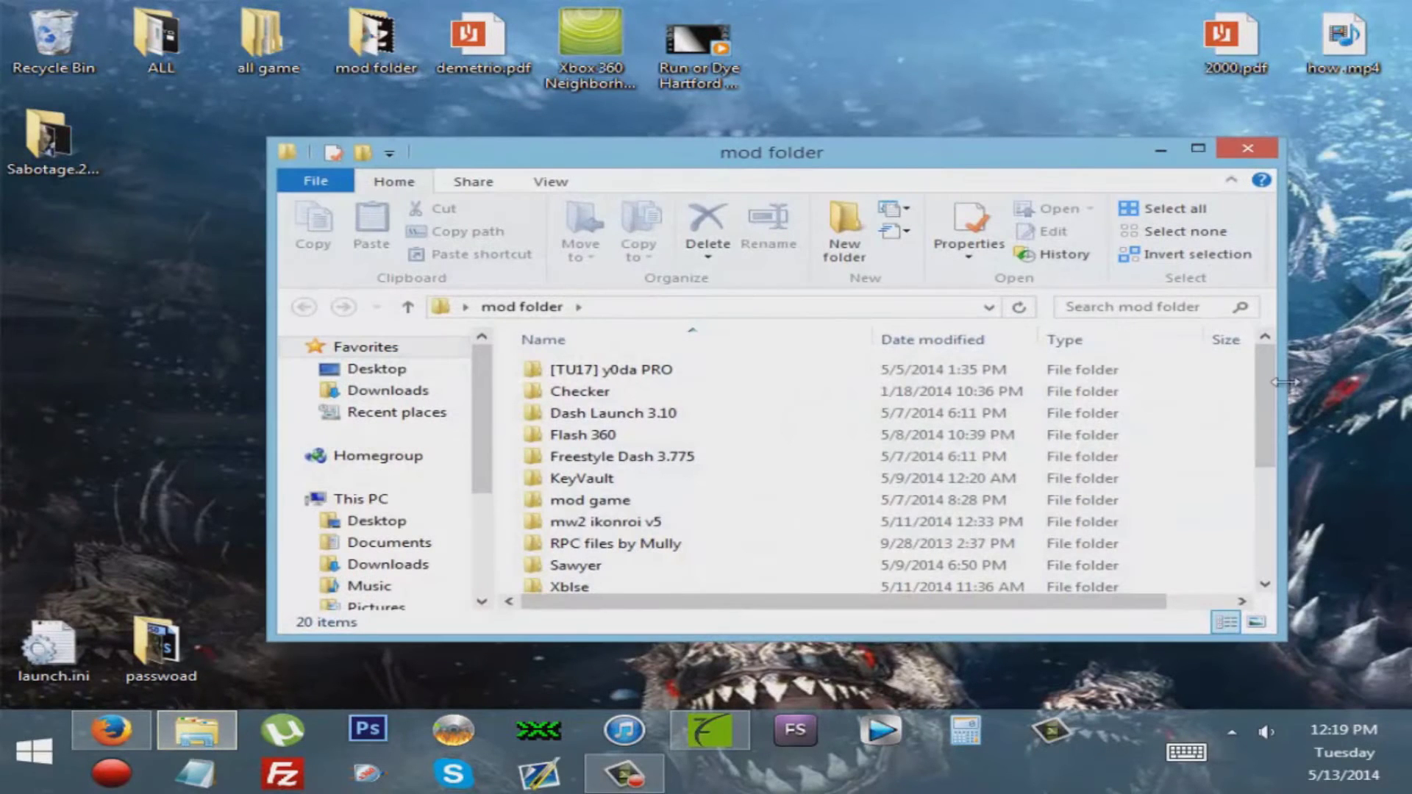
scroll(1265, 397, "down", 3)
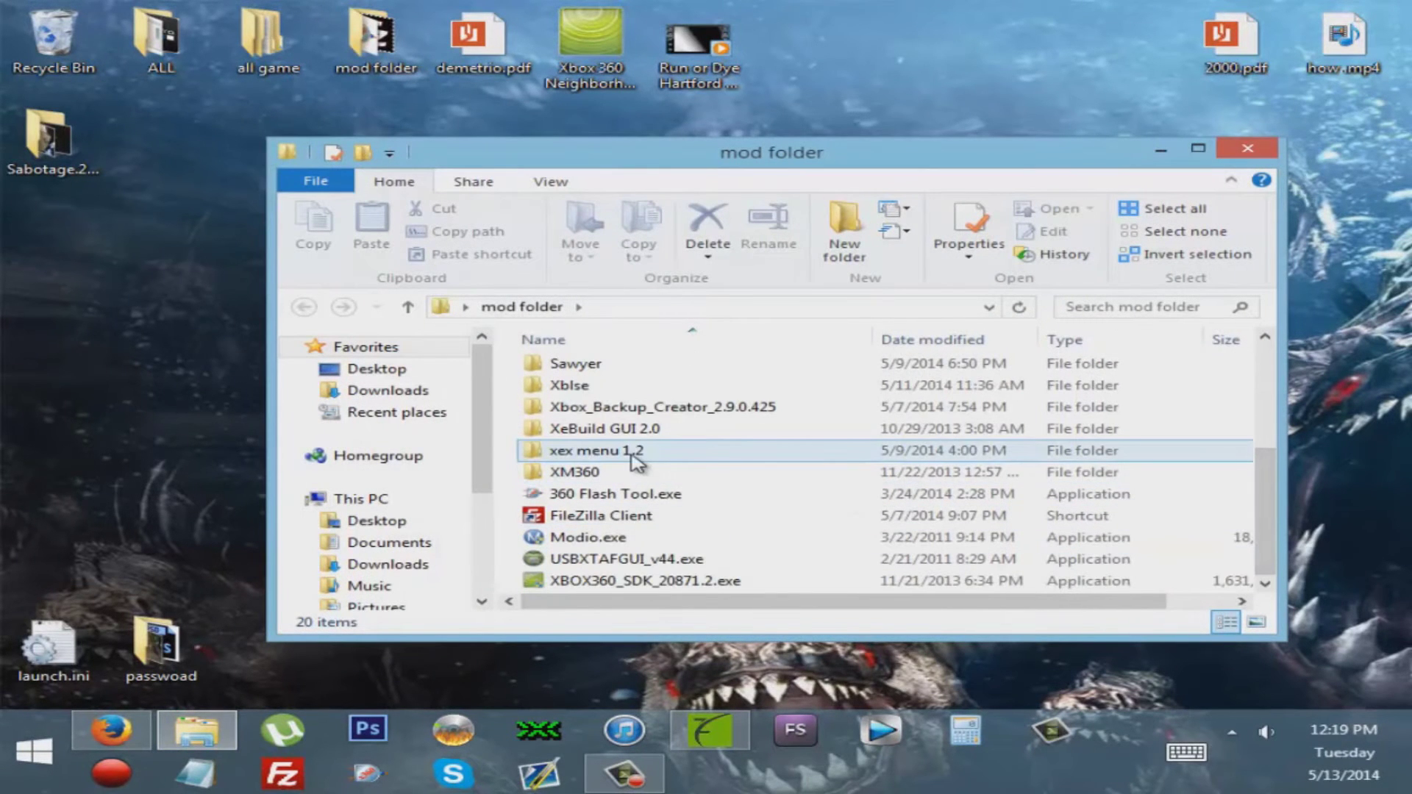
mouse_move(596, 451)
double_click(603, 450)
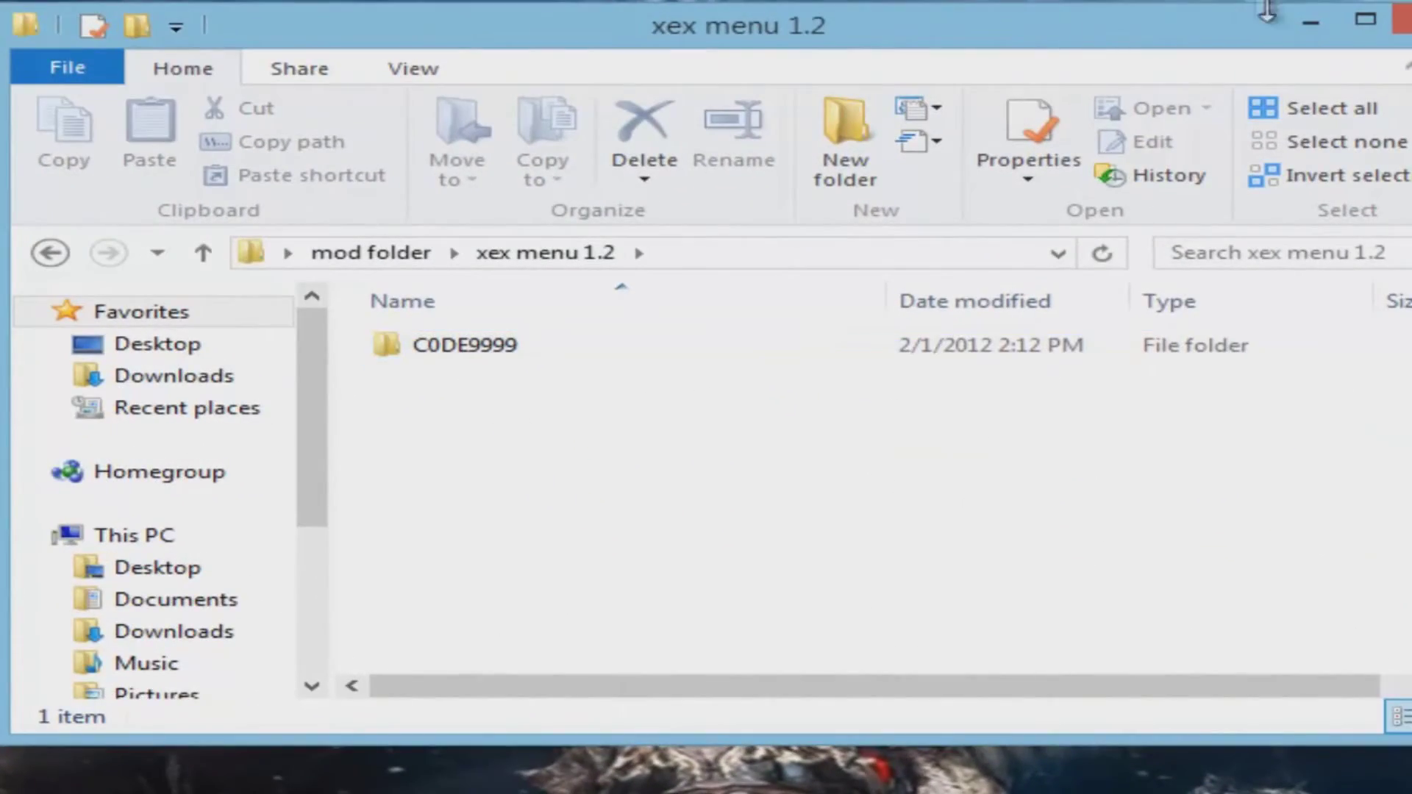
left_click(1401, 20)
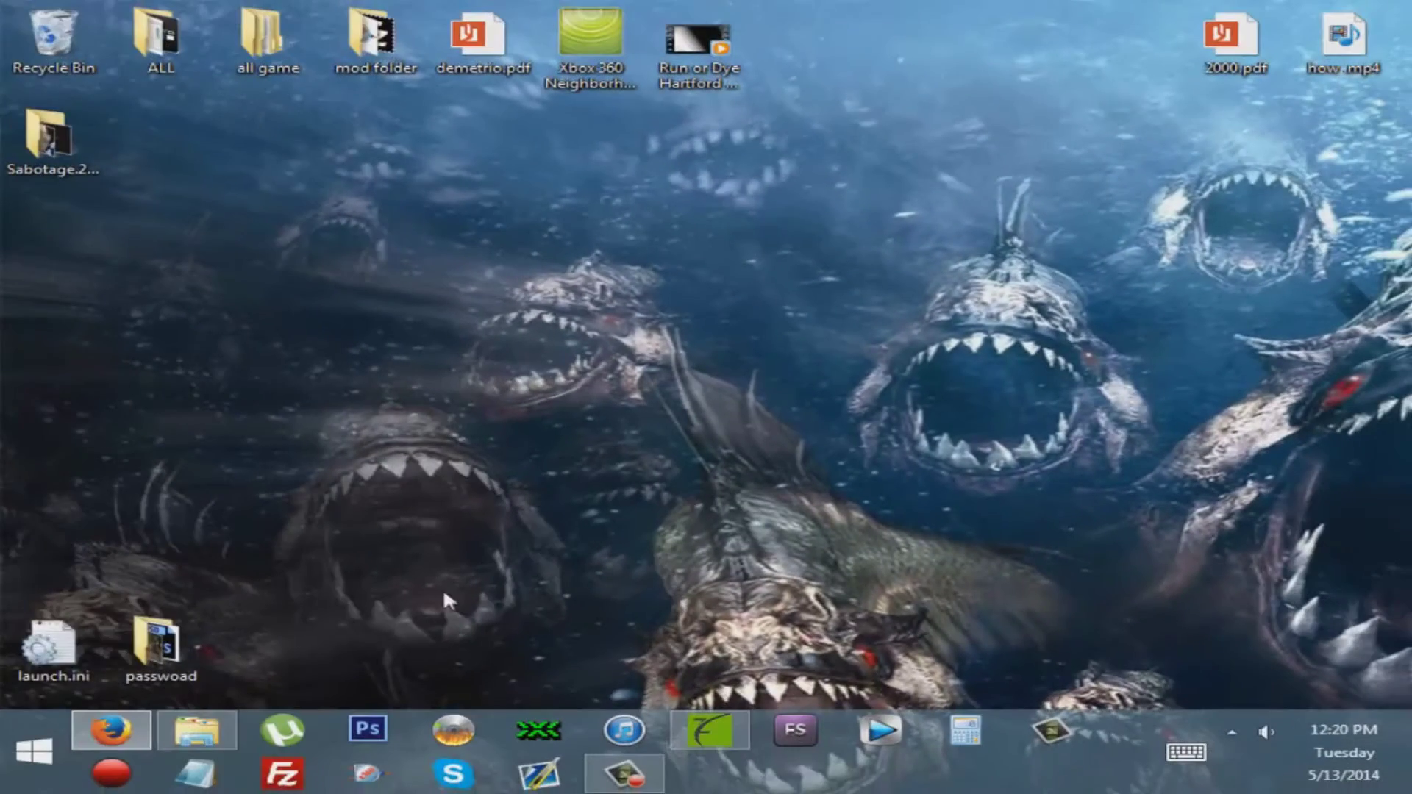
left_click(197, 730)
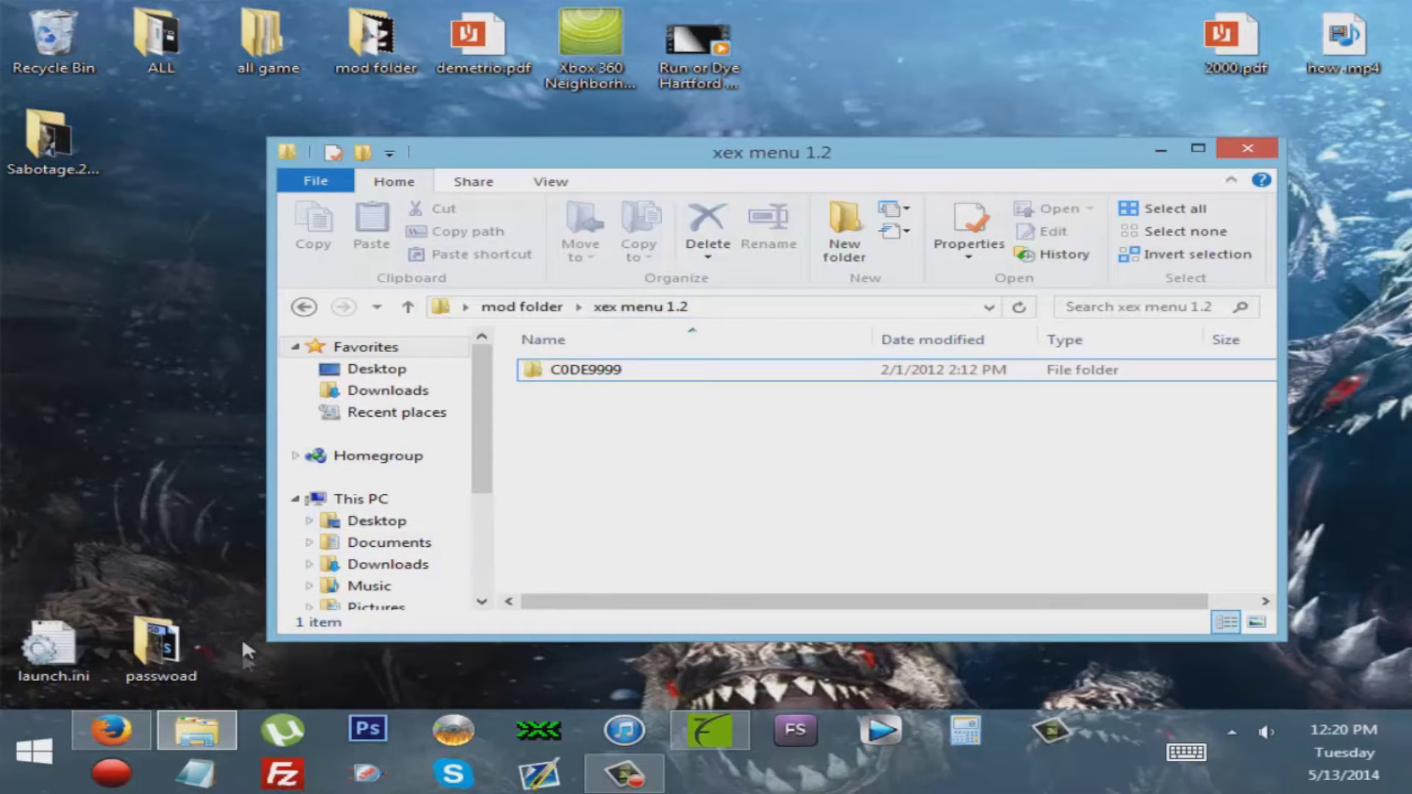
left_click(218, 719)
mouse_move(709, 731)
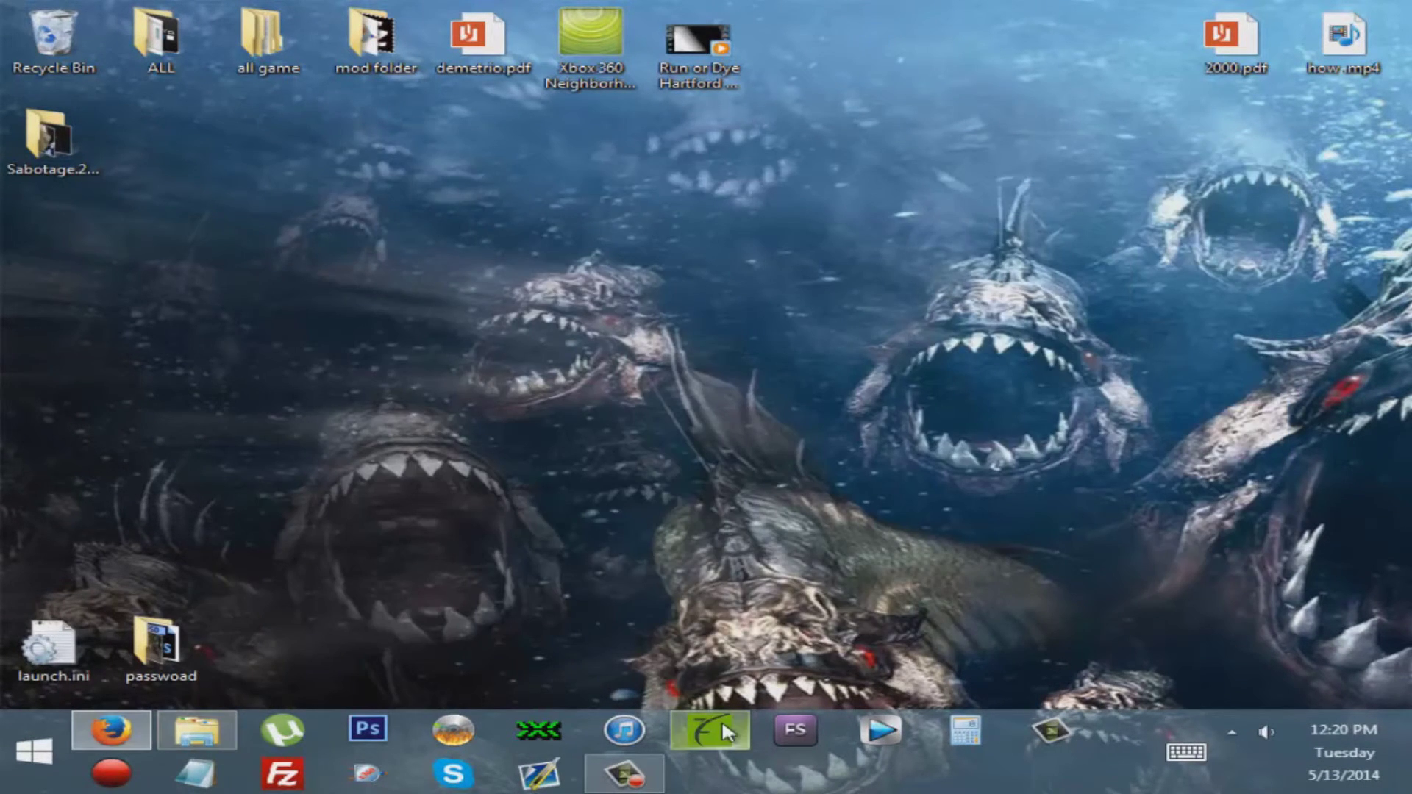
- Restore Horizon and browse into C0DE9999\00080000 in Explorer
left_click(721, 719)
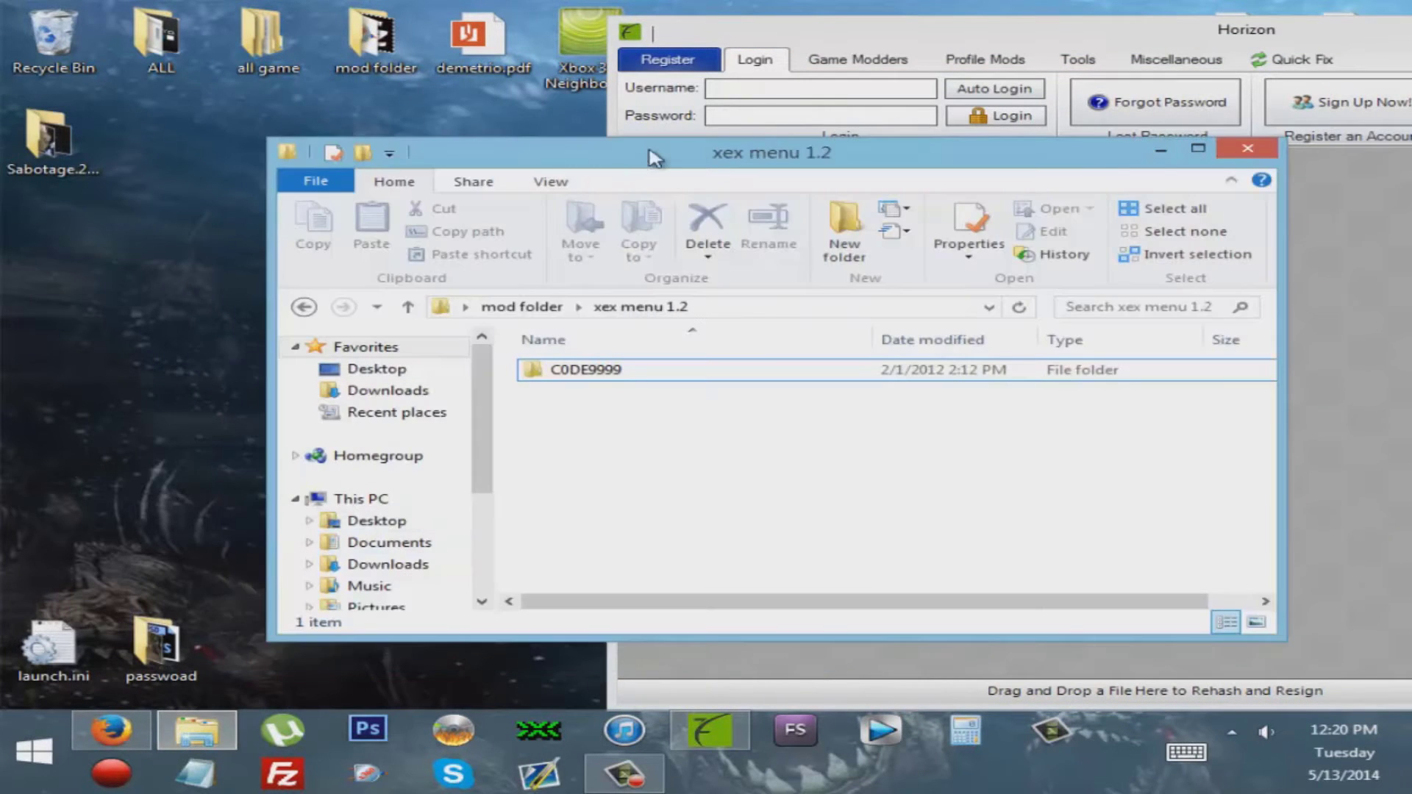
left_click_drag(650, 160, 251, 108)
double_click(222, 320)
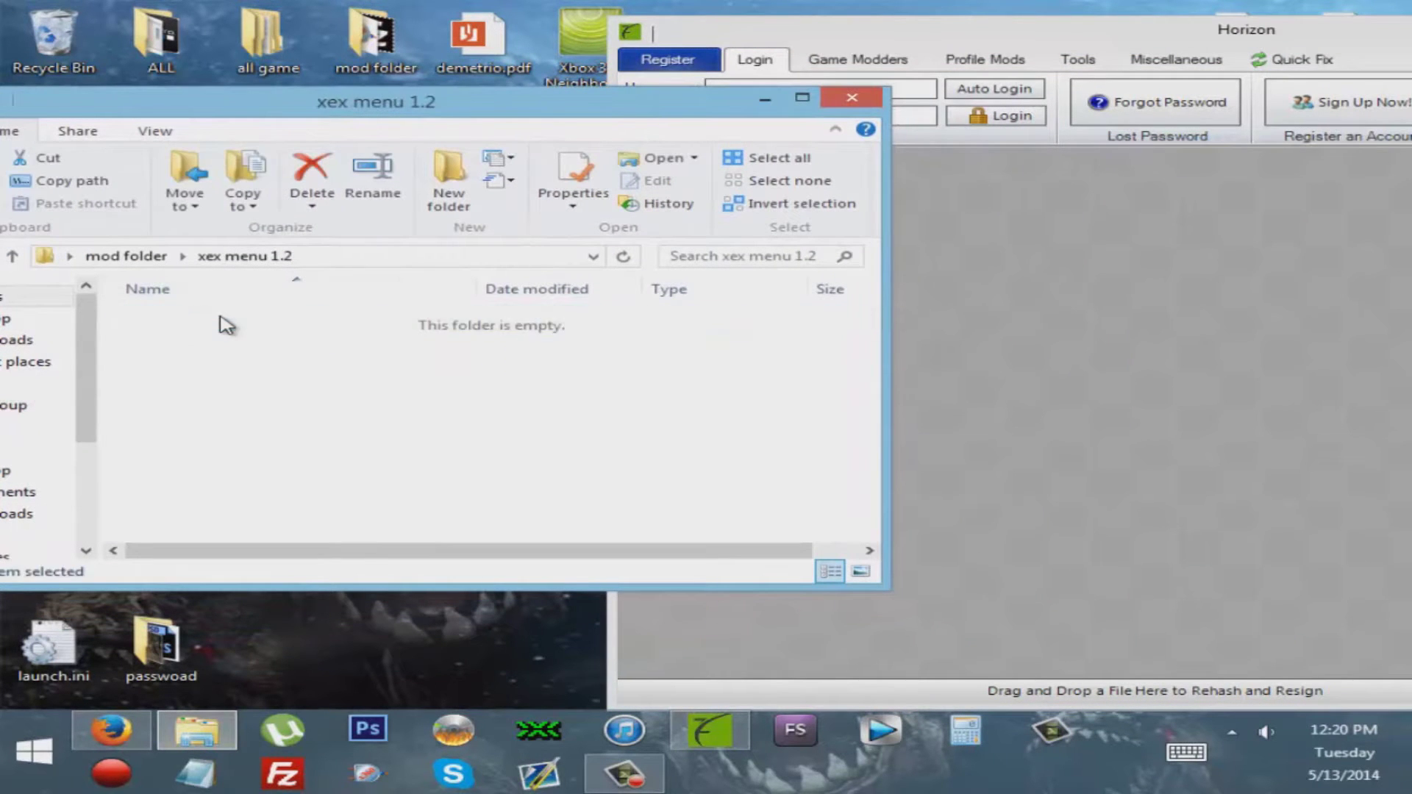
- Drop the C0DE99990F586558 package into Horizon and save it to the flash drive
left_click_drag(182, 331, 1110, 336)
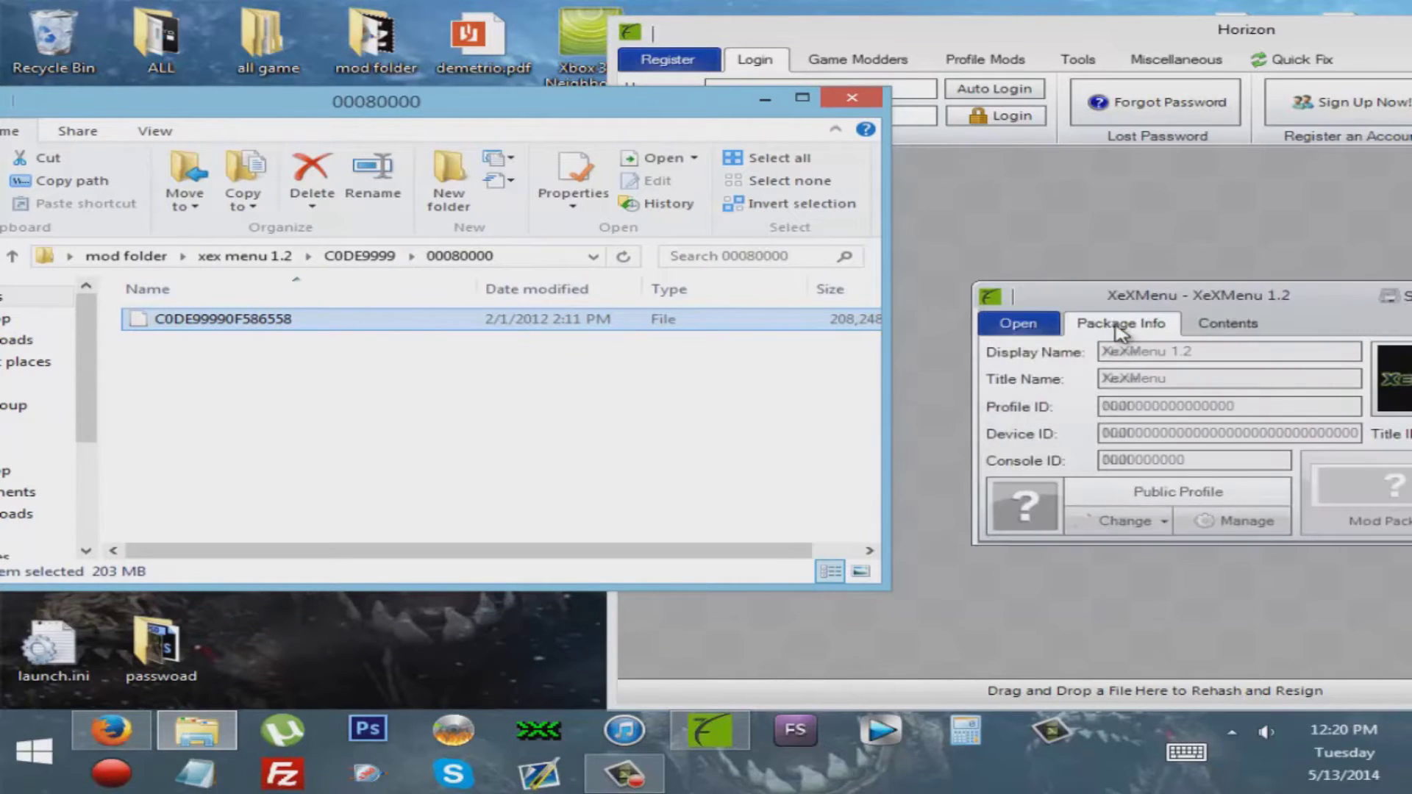
left_click_drag(1199, 297, 938, 259)
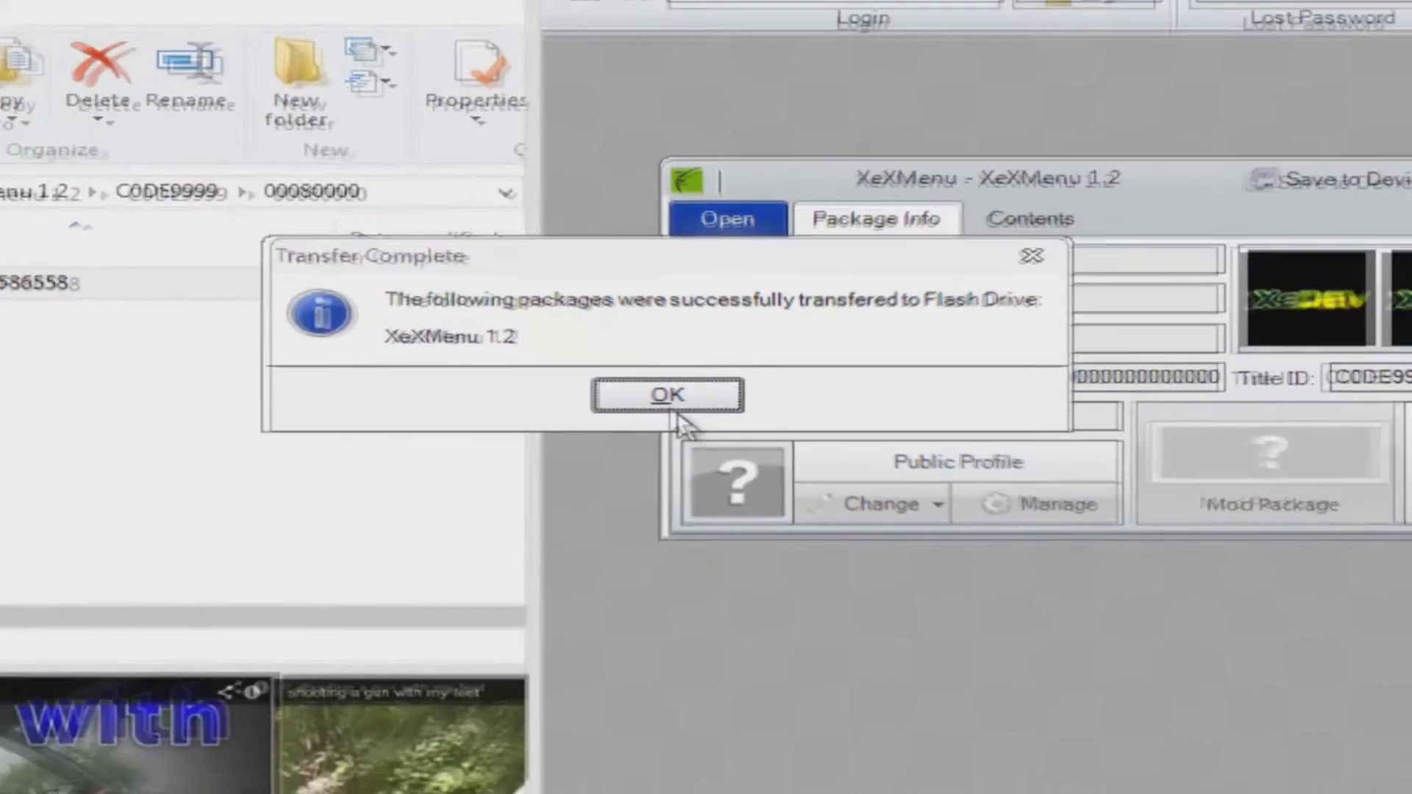
left_click(668, 394)
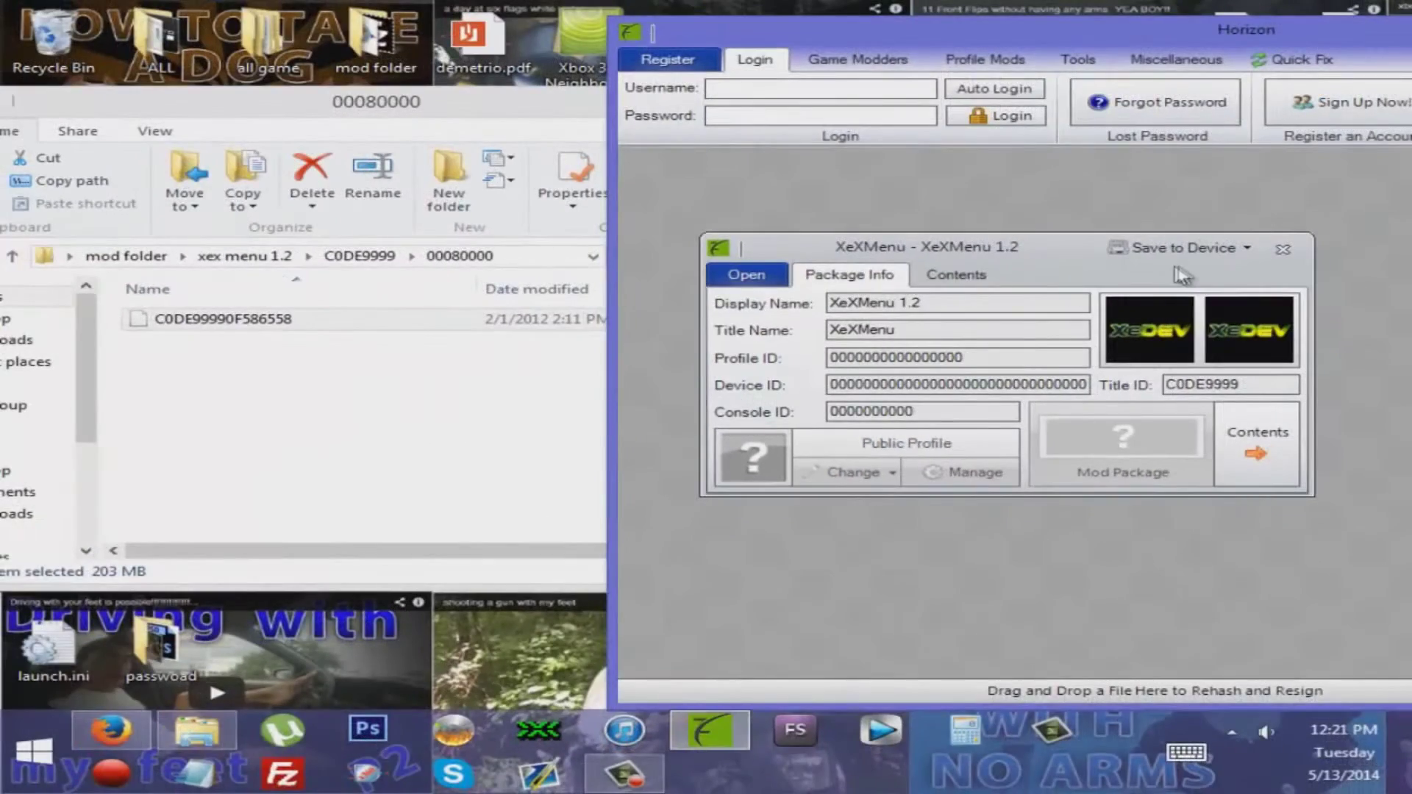
- Close the XeXMenu package window and rearrange Horizon in the upper right
left_click(1289, 246)
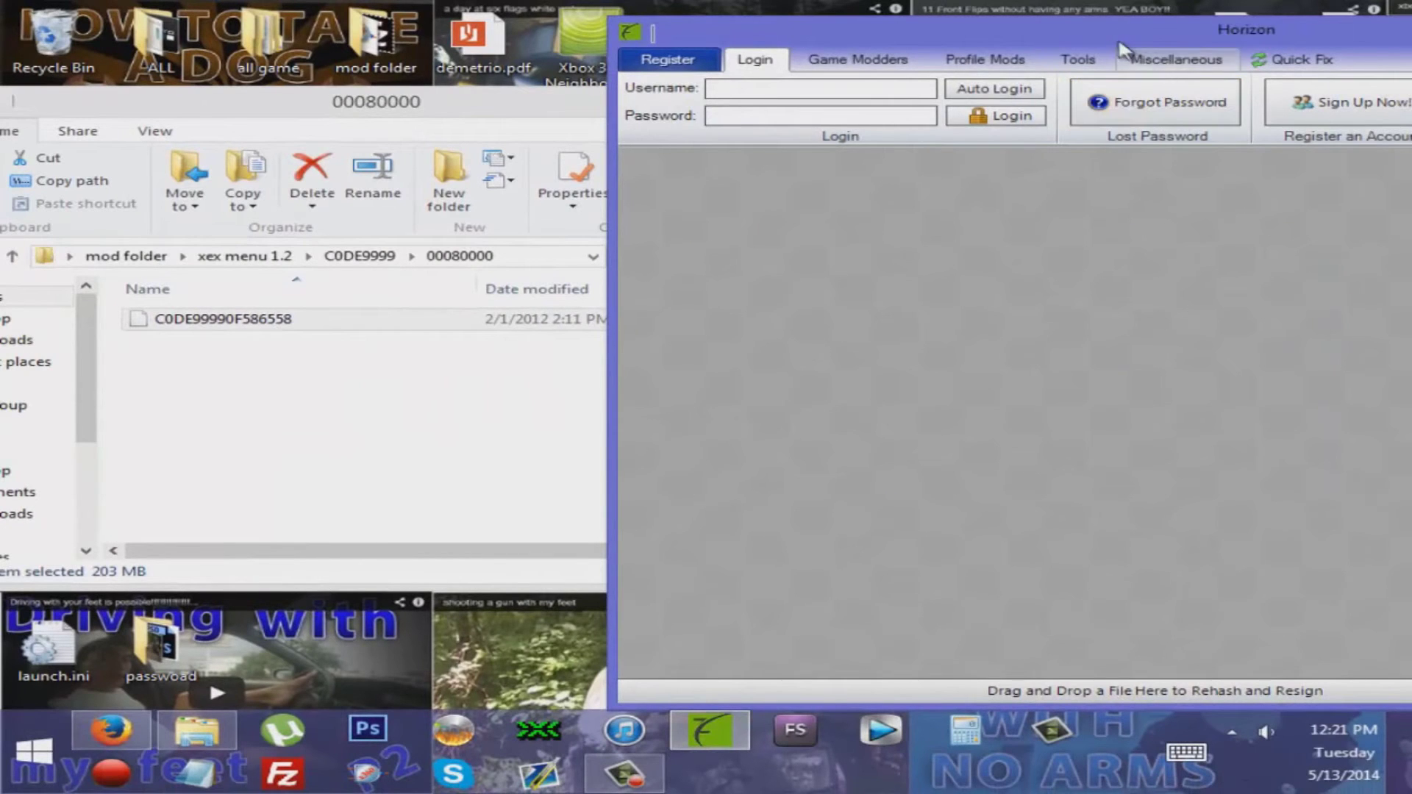
double_click(1217, 33)
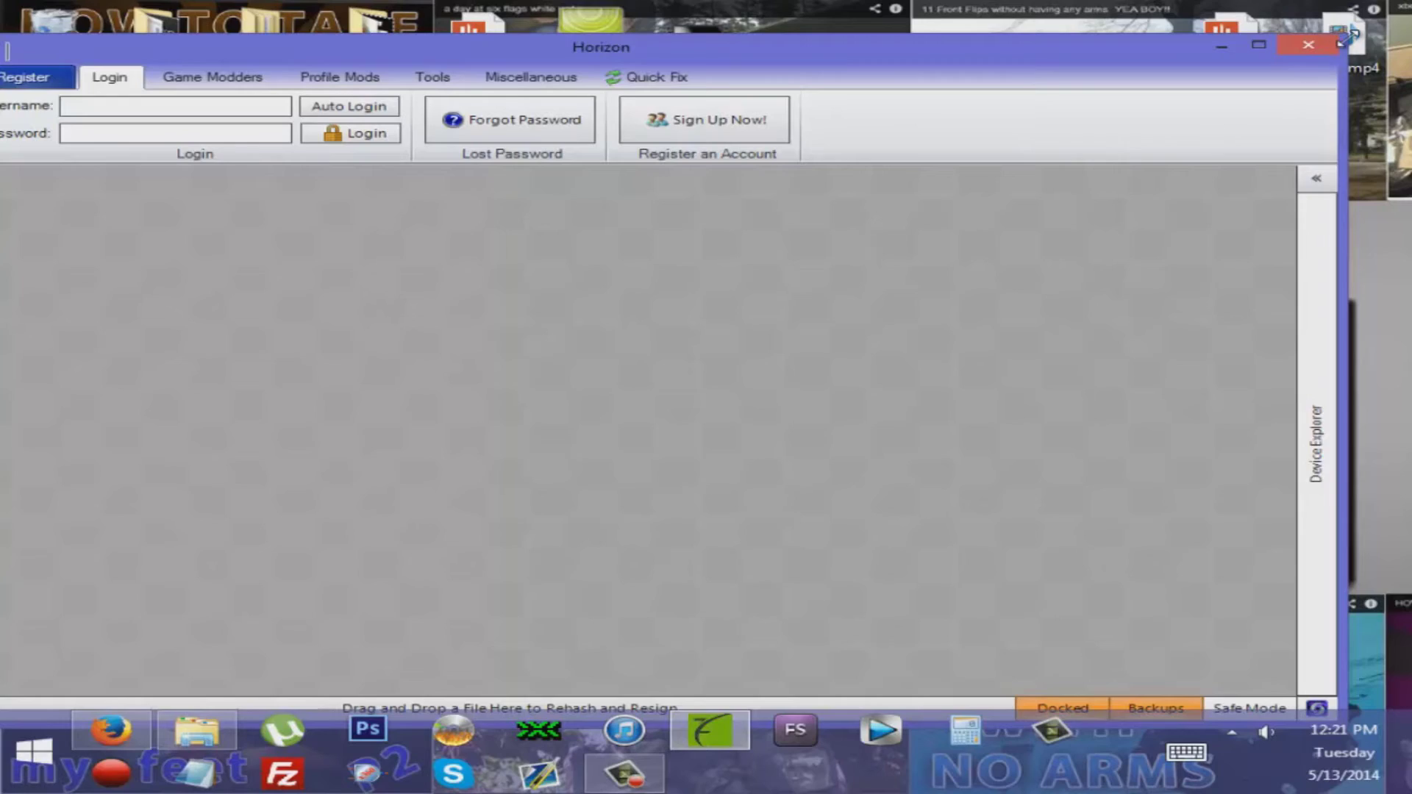
left_click_drag(1343, 38, 892, 233)
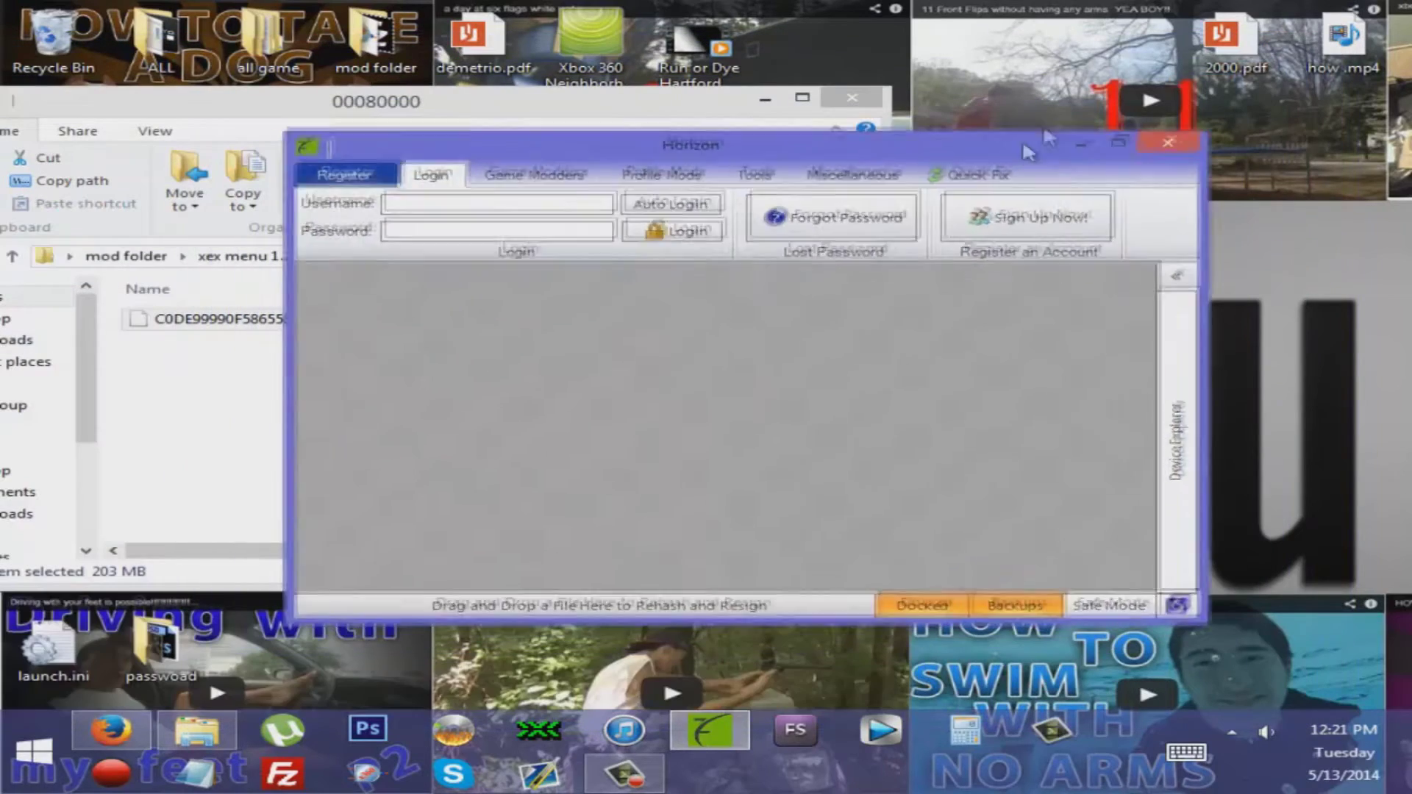
left_click_drag(689, 266, 1208, 64)
- Expand the flash drive's Demos folder to confirm XeXMenu 1.2, then close Horizon and Explorer
left_click(1370, 185)
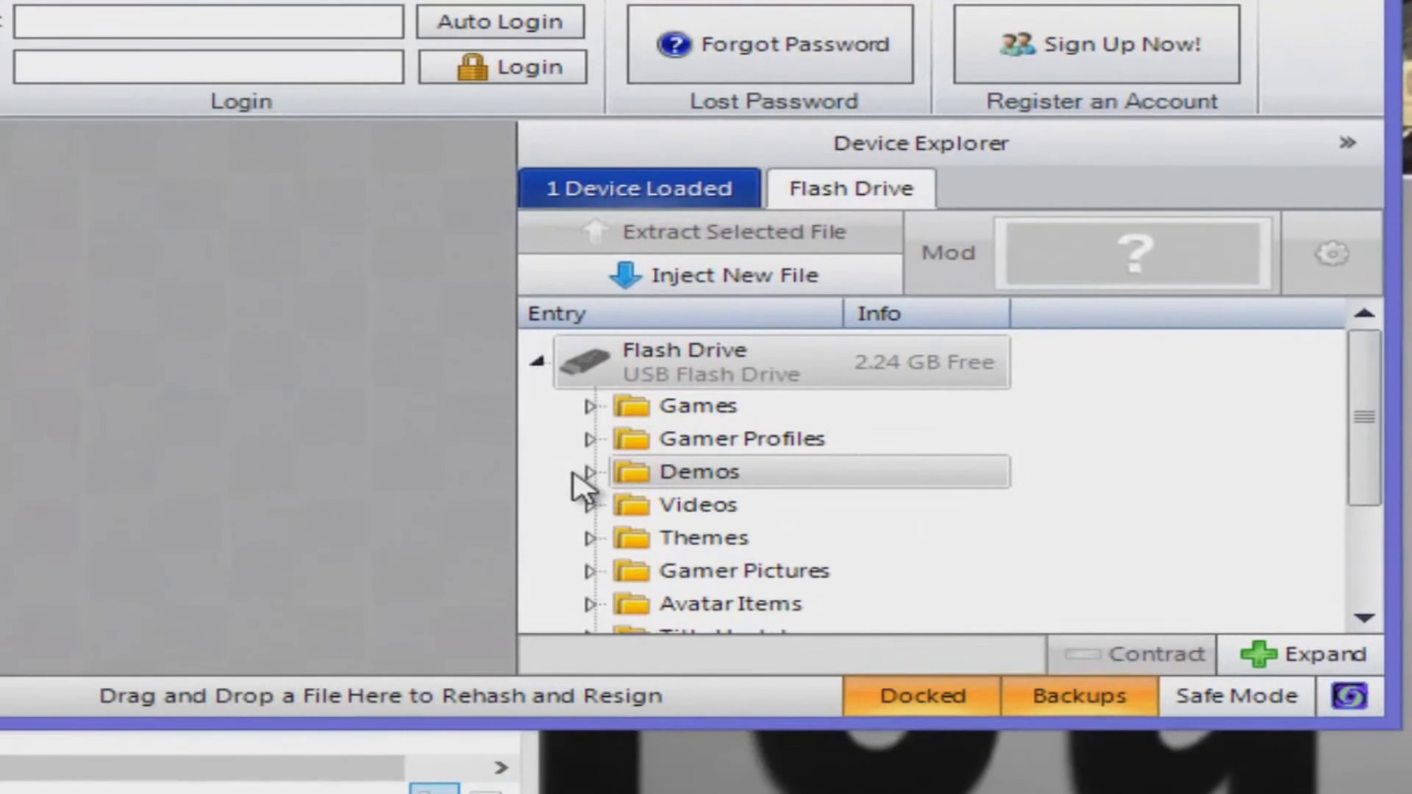
left_click(588, 475)
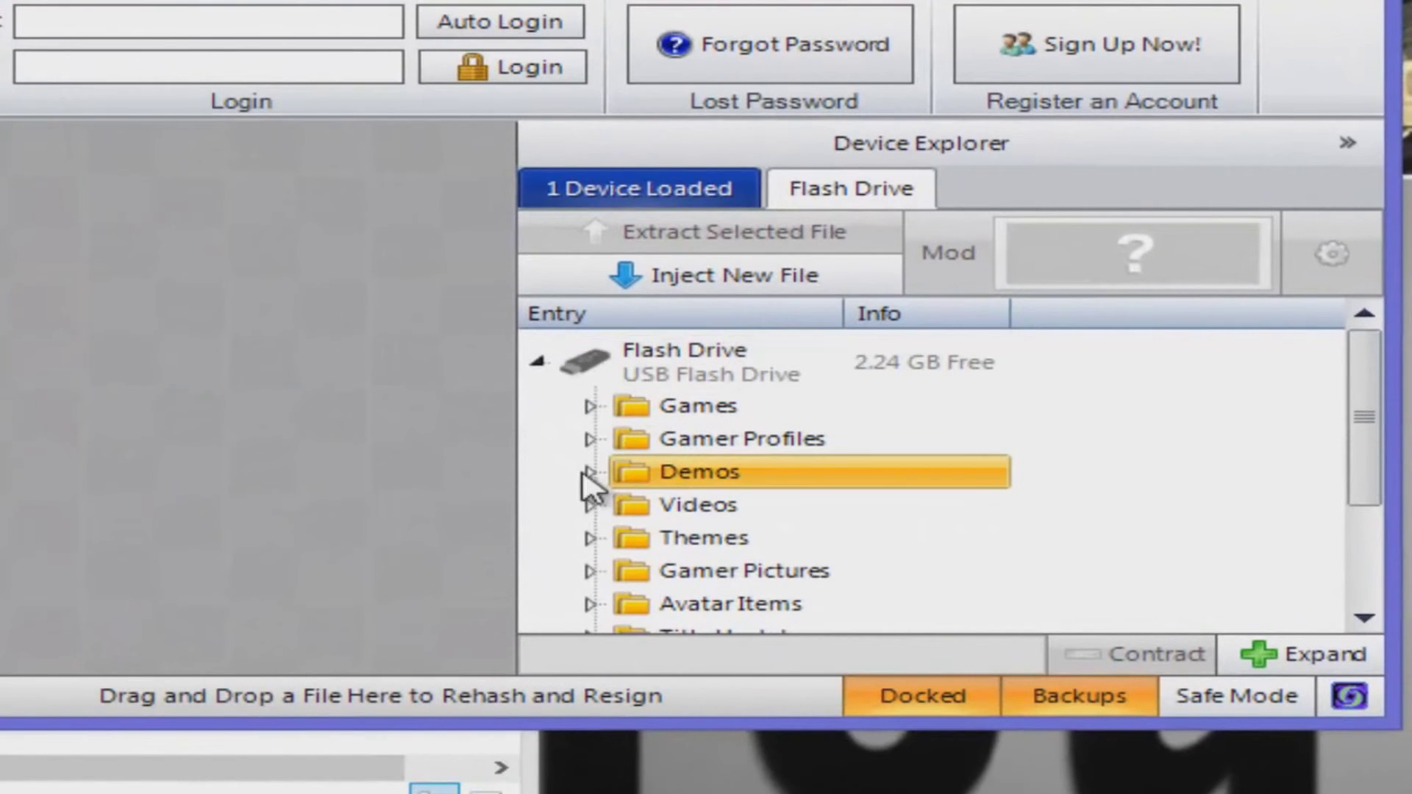
left_click(595, 475)
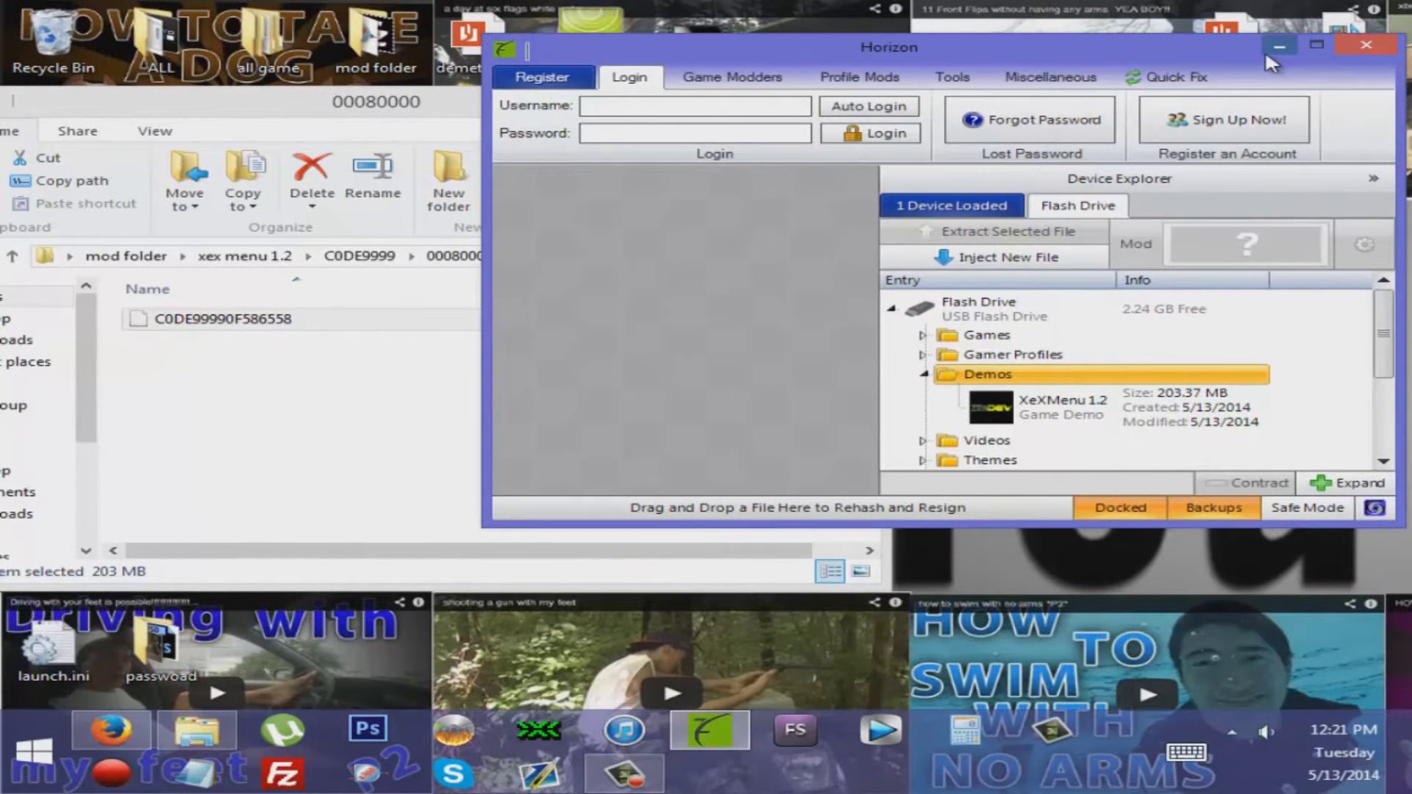
left_click(1368, 48)
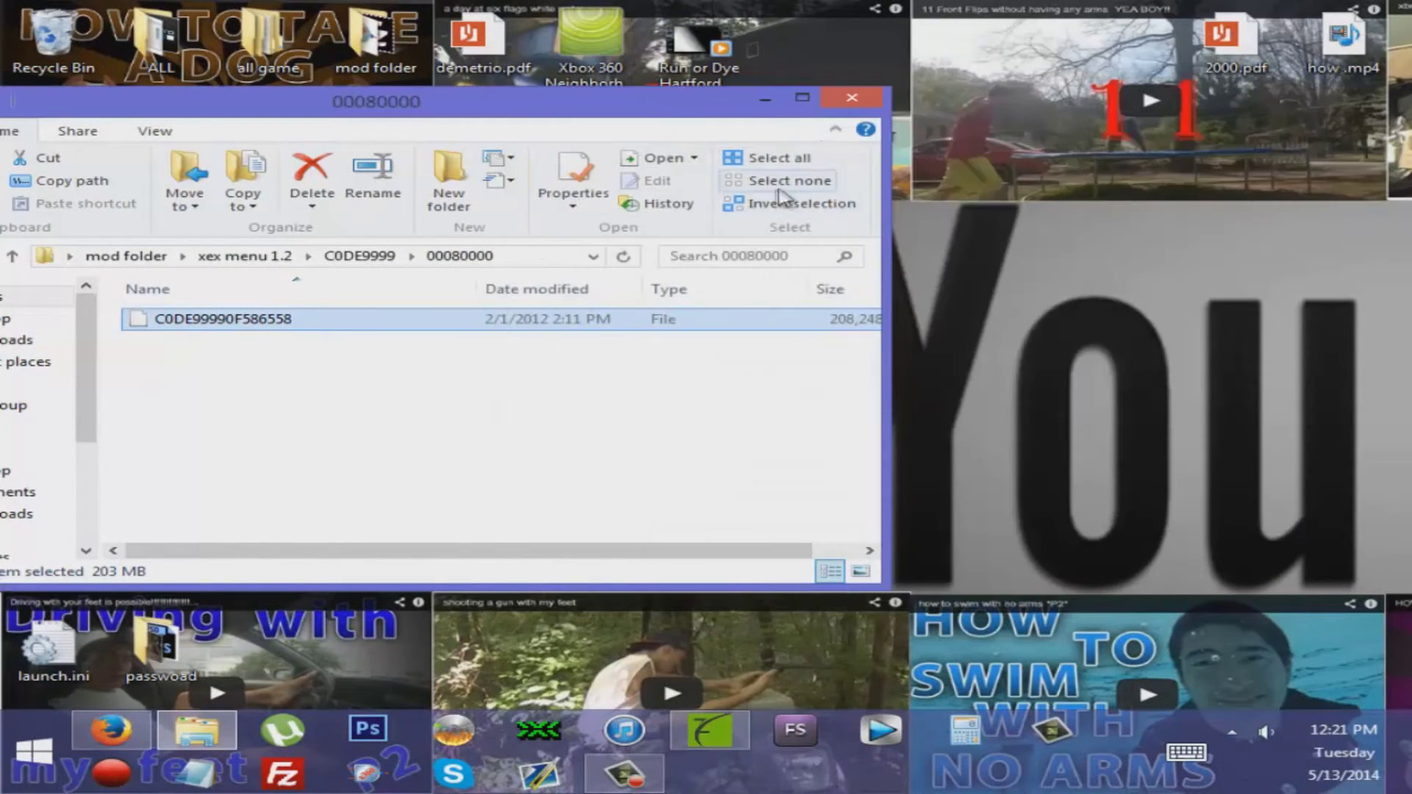
left_click(852, 99)
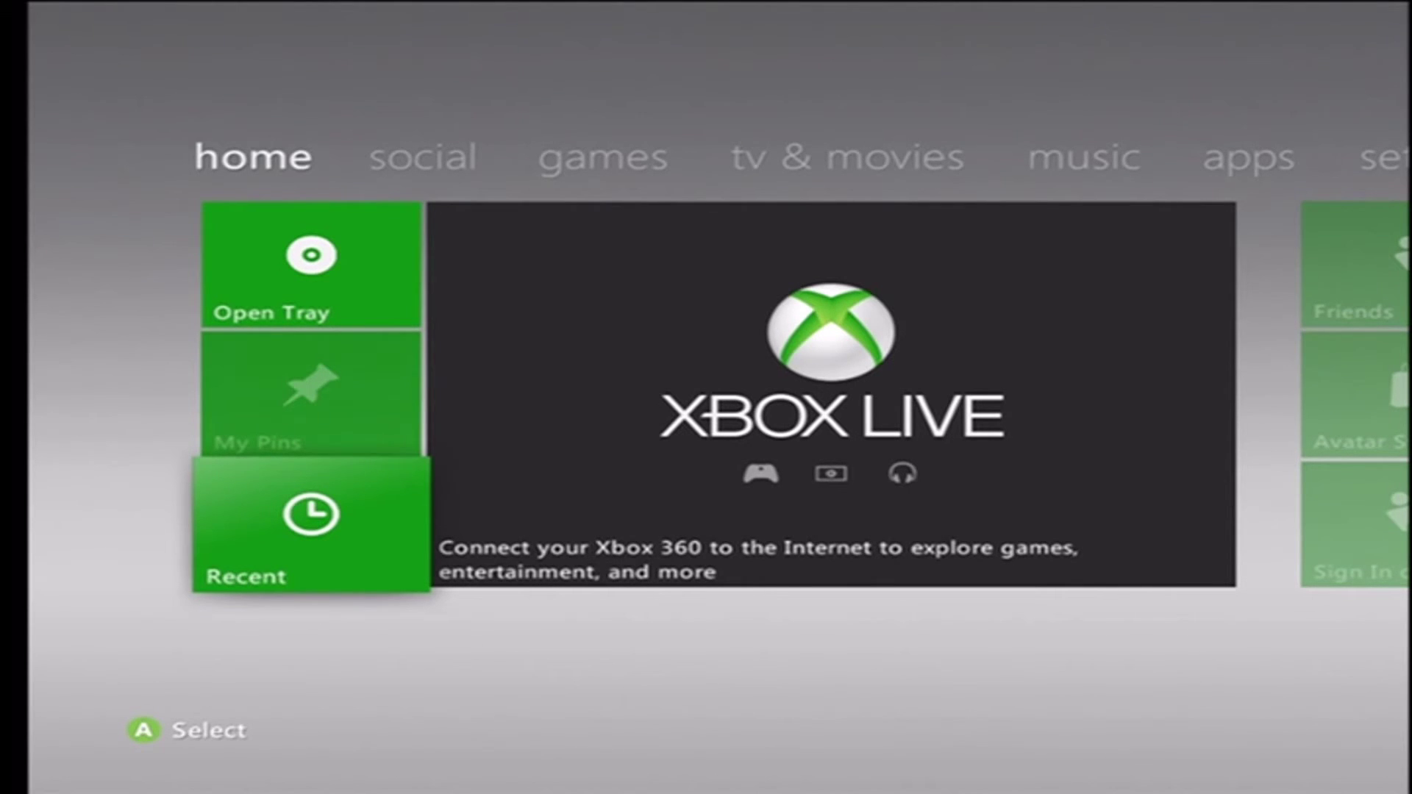
- Open the Recent list and move to the XeXMenu 1.2 entry
key("Return")
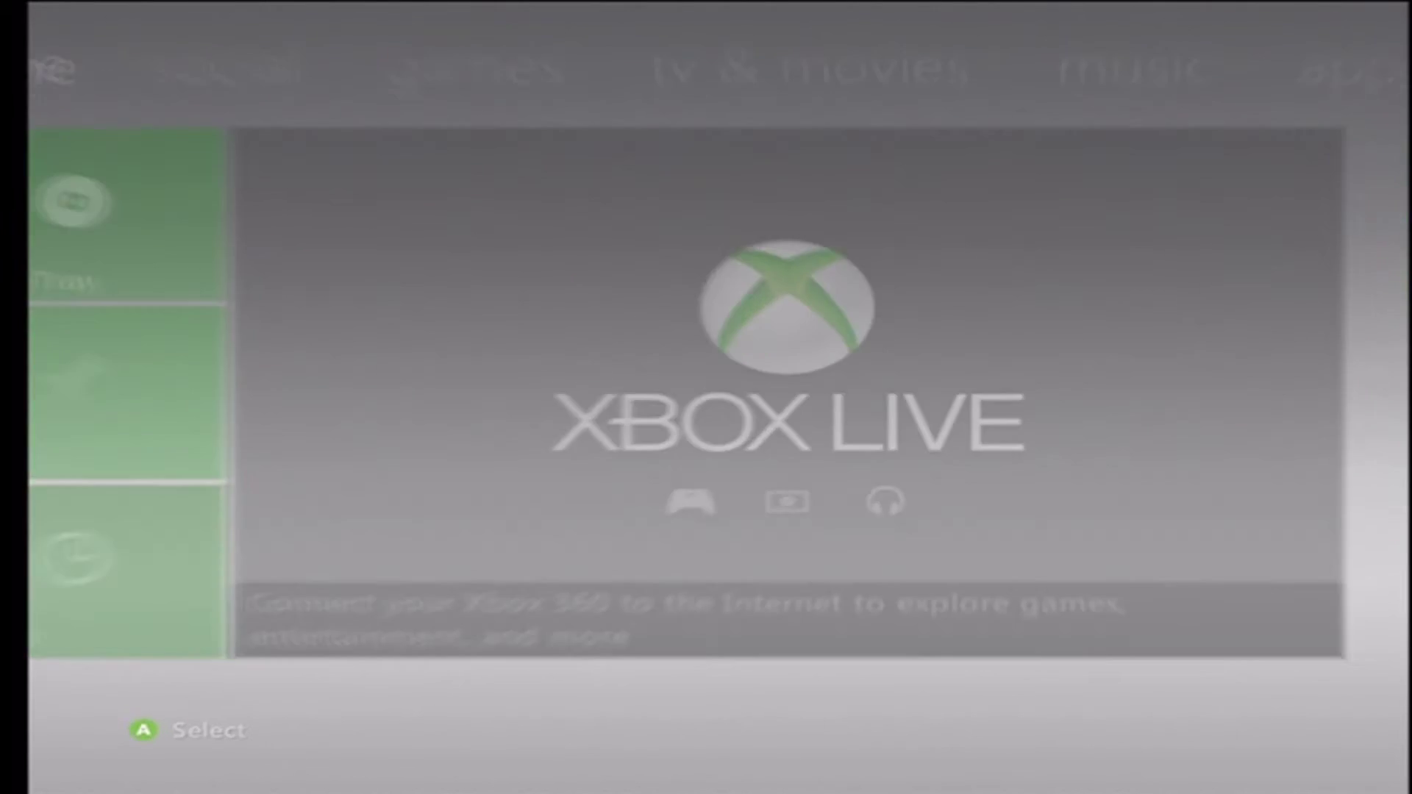
key("Right")
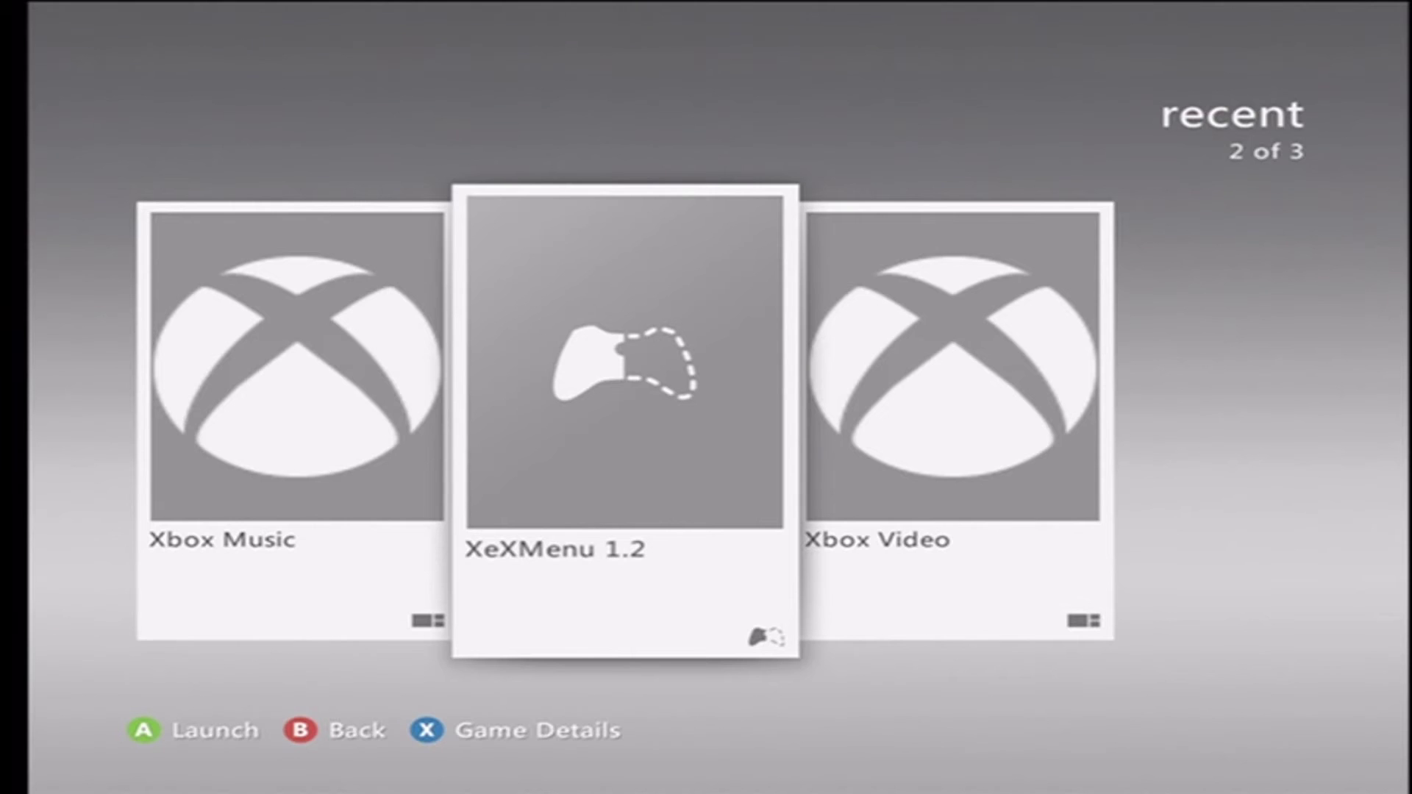
- From the Guide, go to Settings > System Settings > Storage
key("Home")
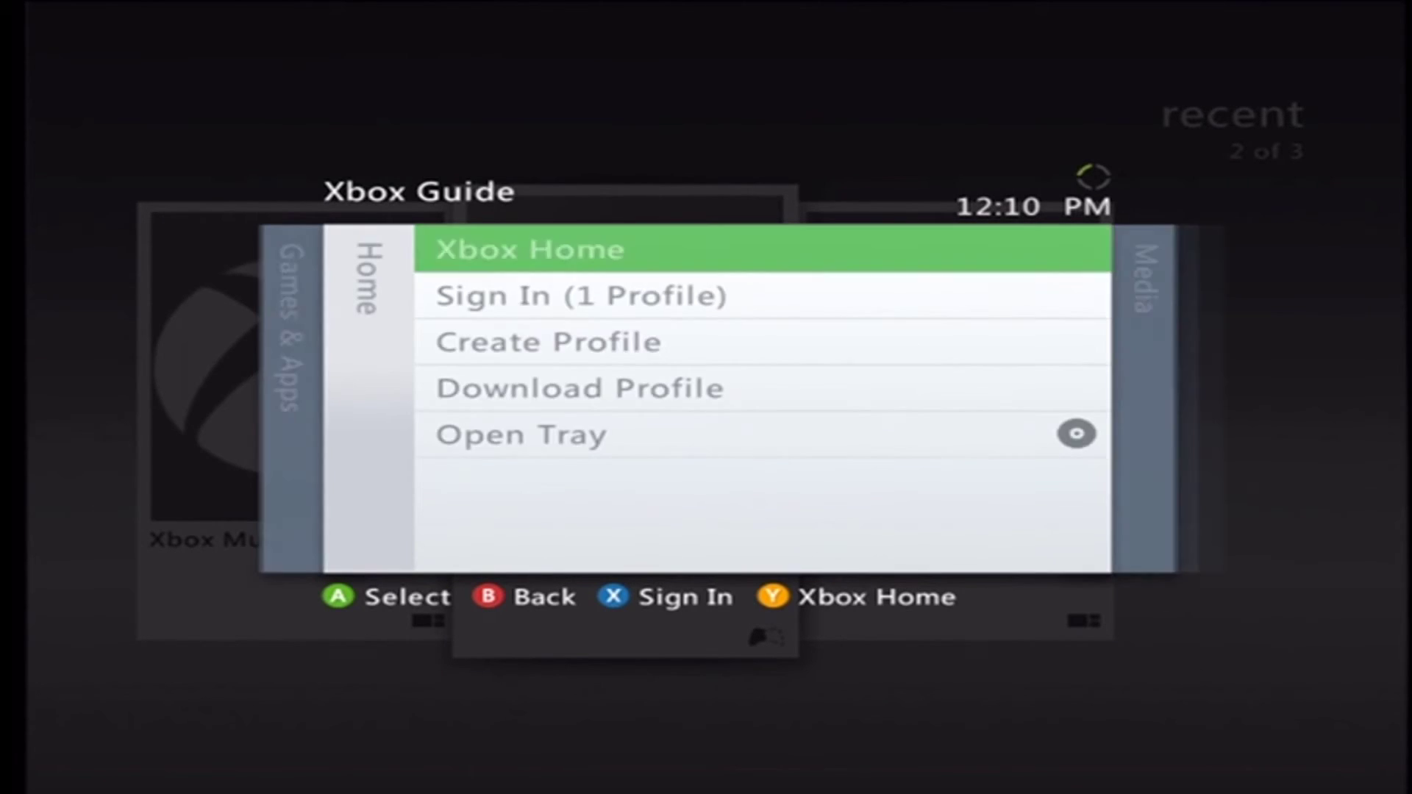
key("Right")
key("Right")
key("Down")
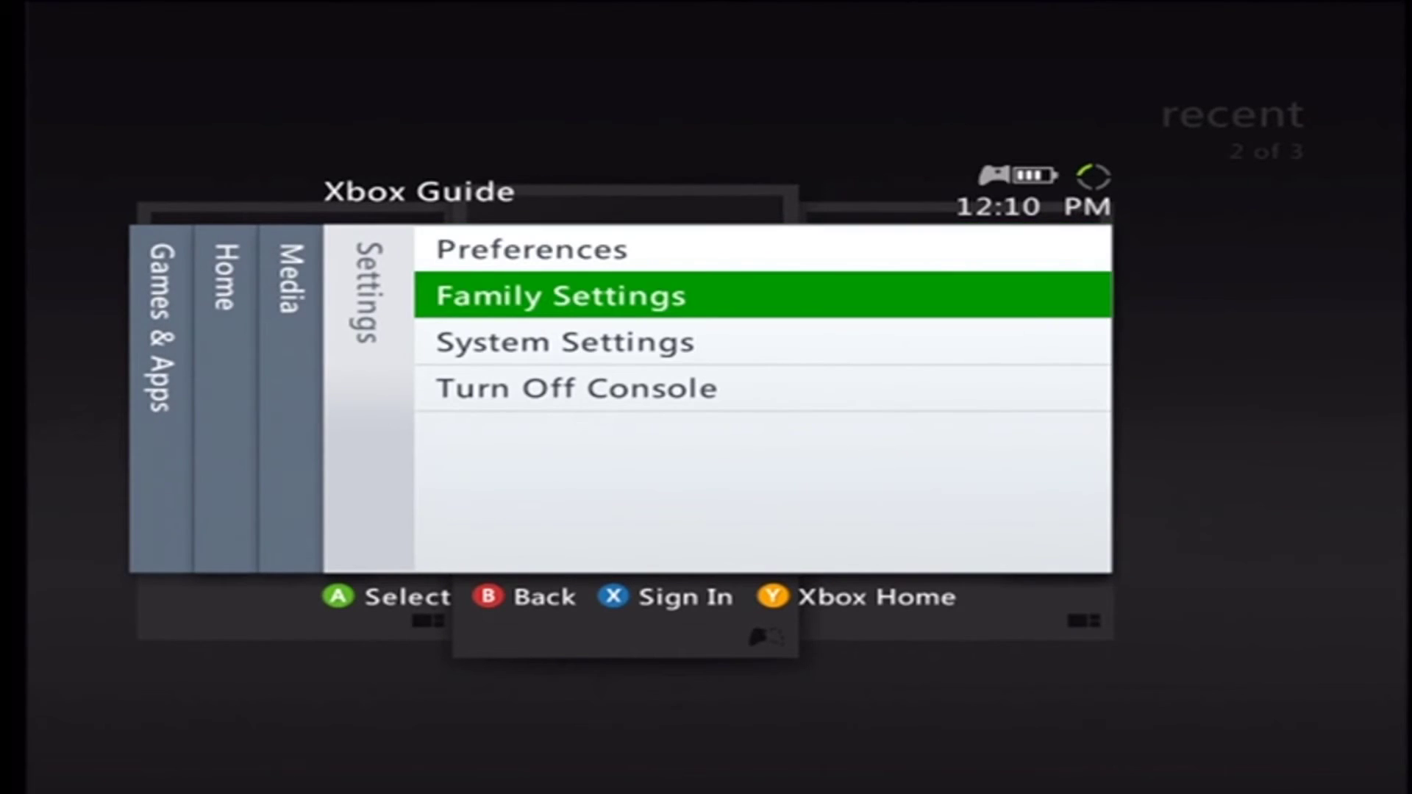
key("Down")
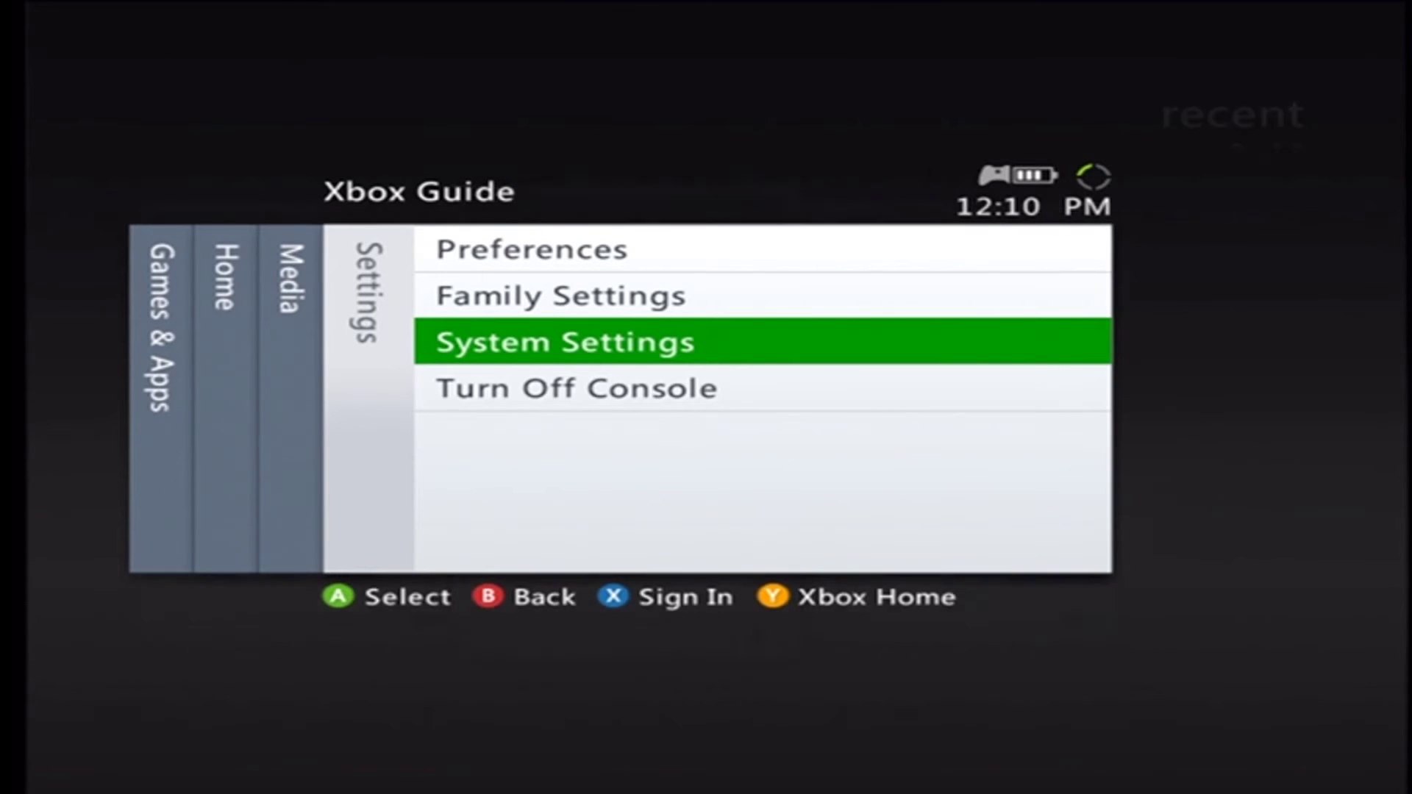
key("Return")
key("Down")
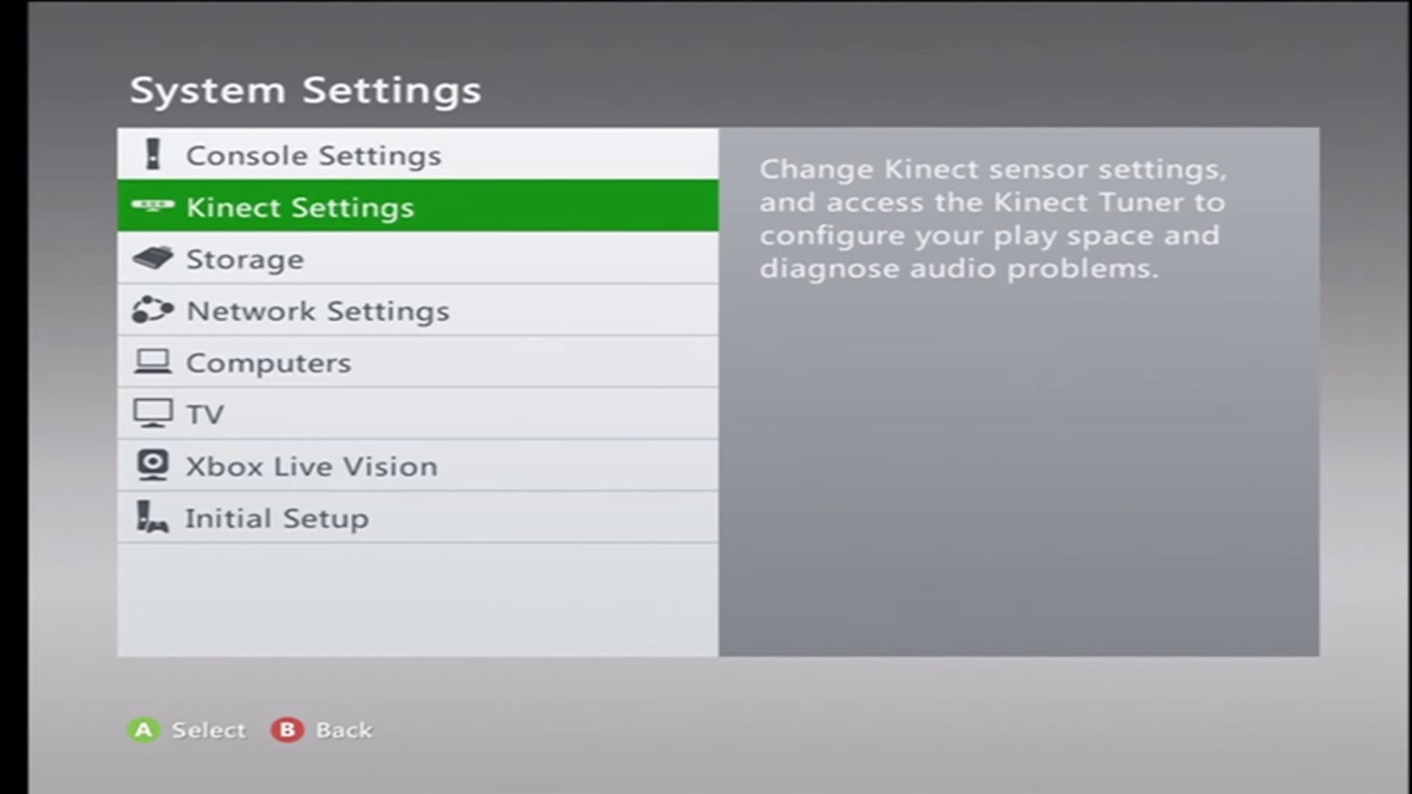
key("Down")
key("Return")
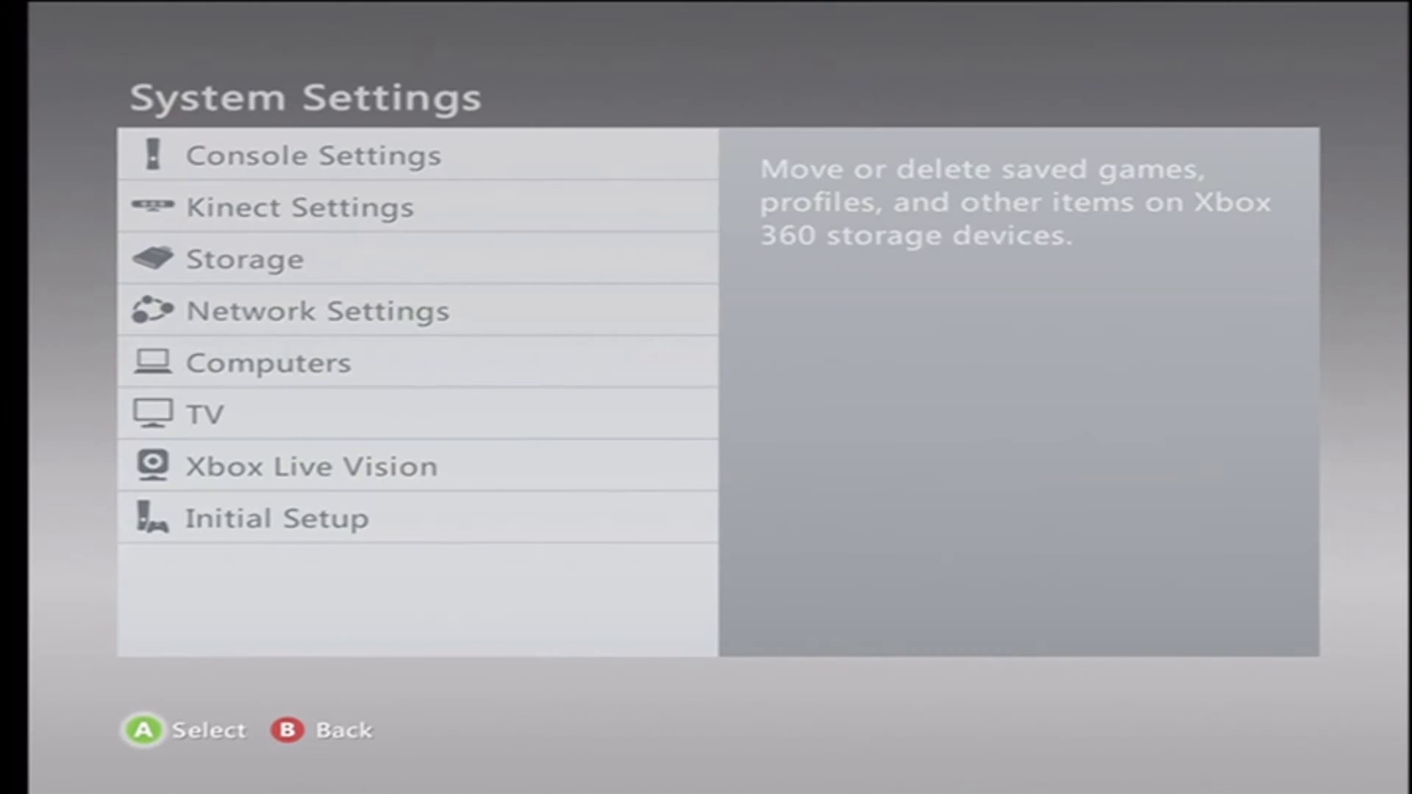
- Open Memory Unit > Demos and bring up the options for XeXMenu 1.2
key("Down")
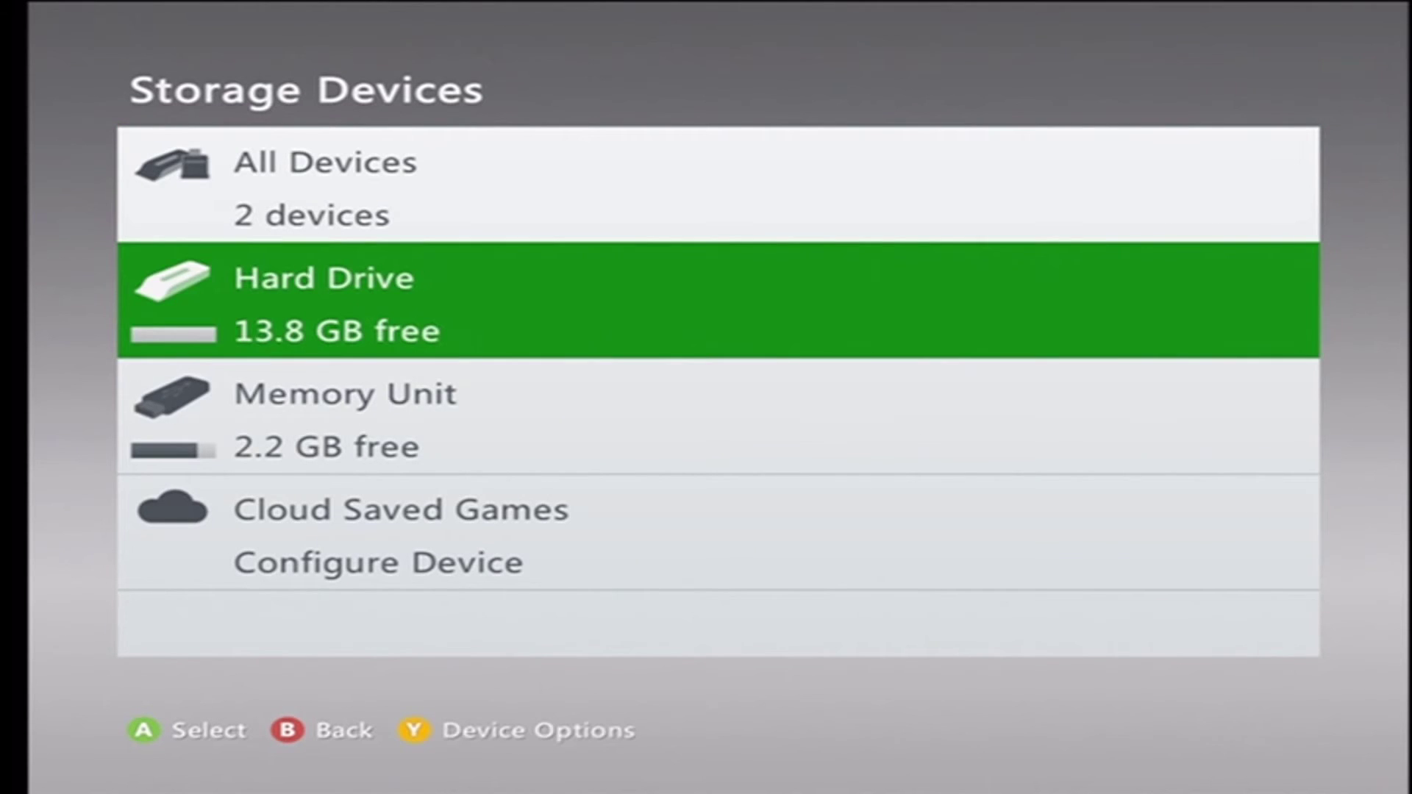
key("Down")
key("Return")
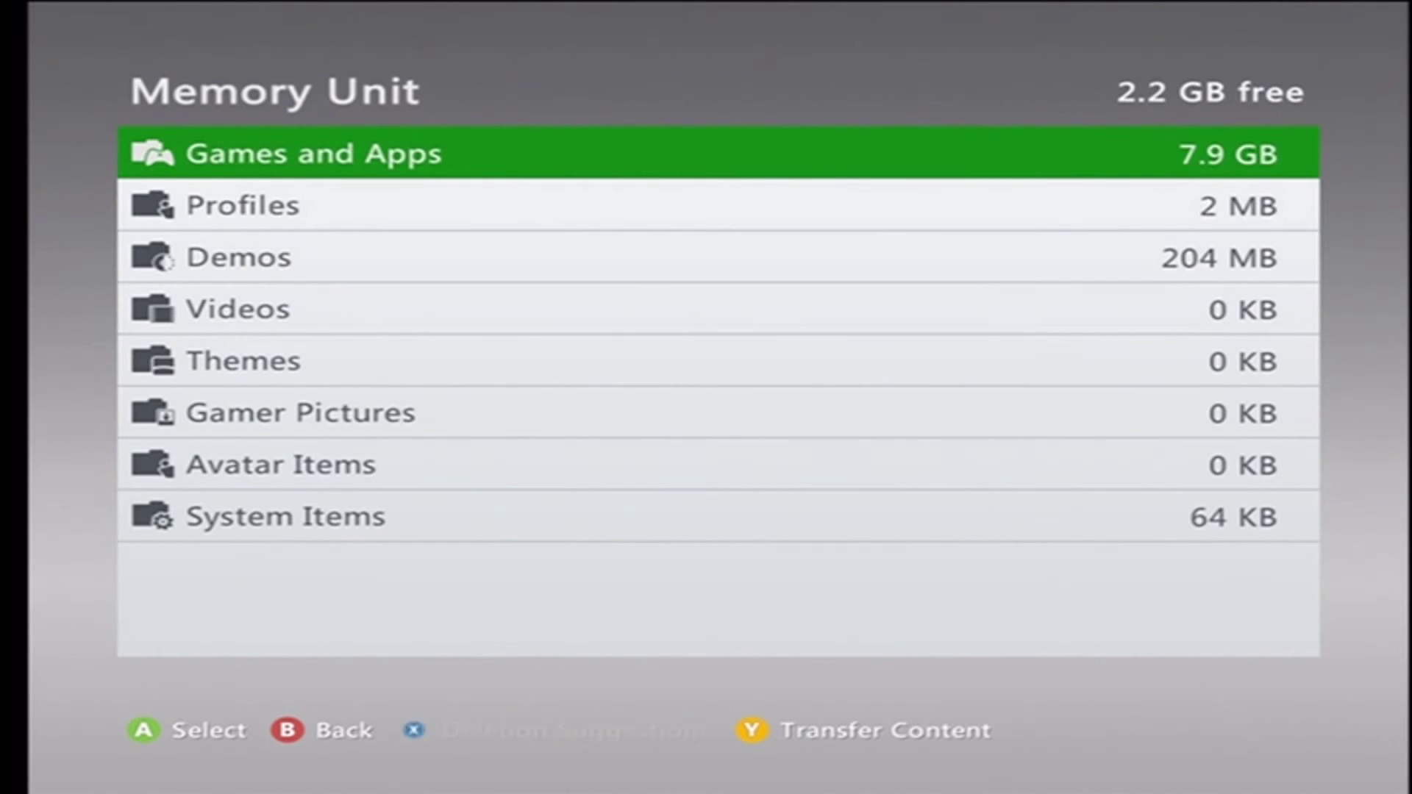
key("Down")
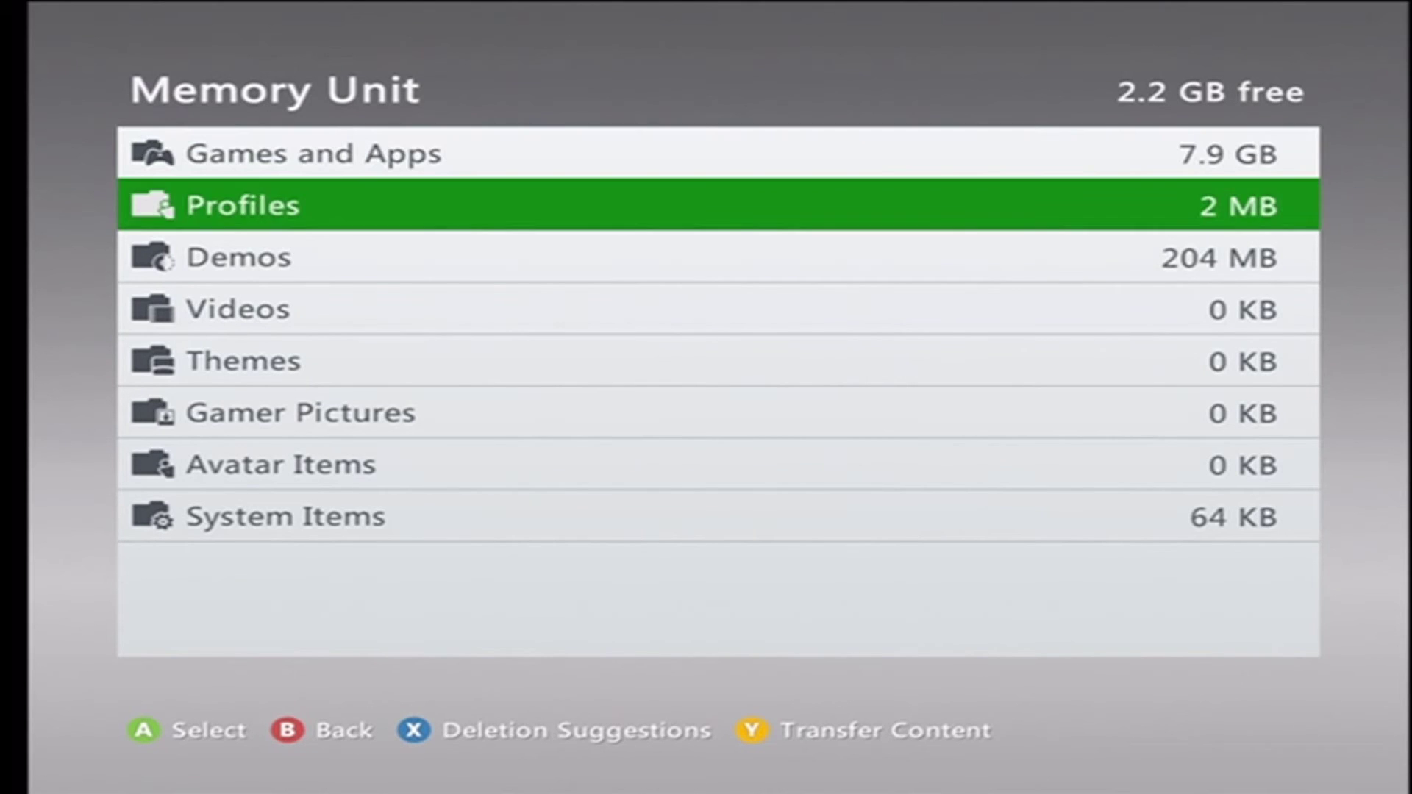
key("Down")
key("Down")
key("Up")
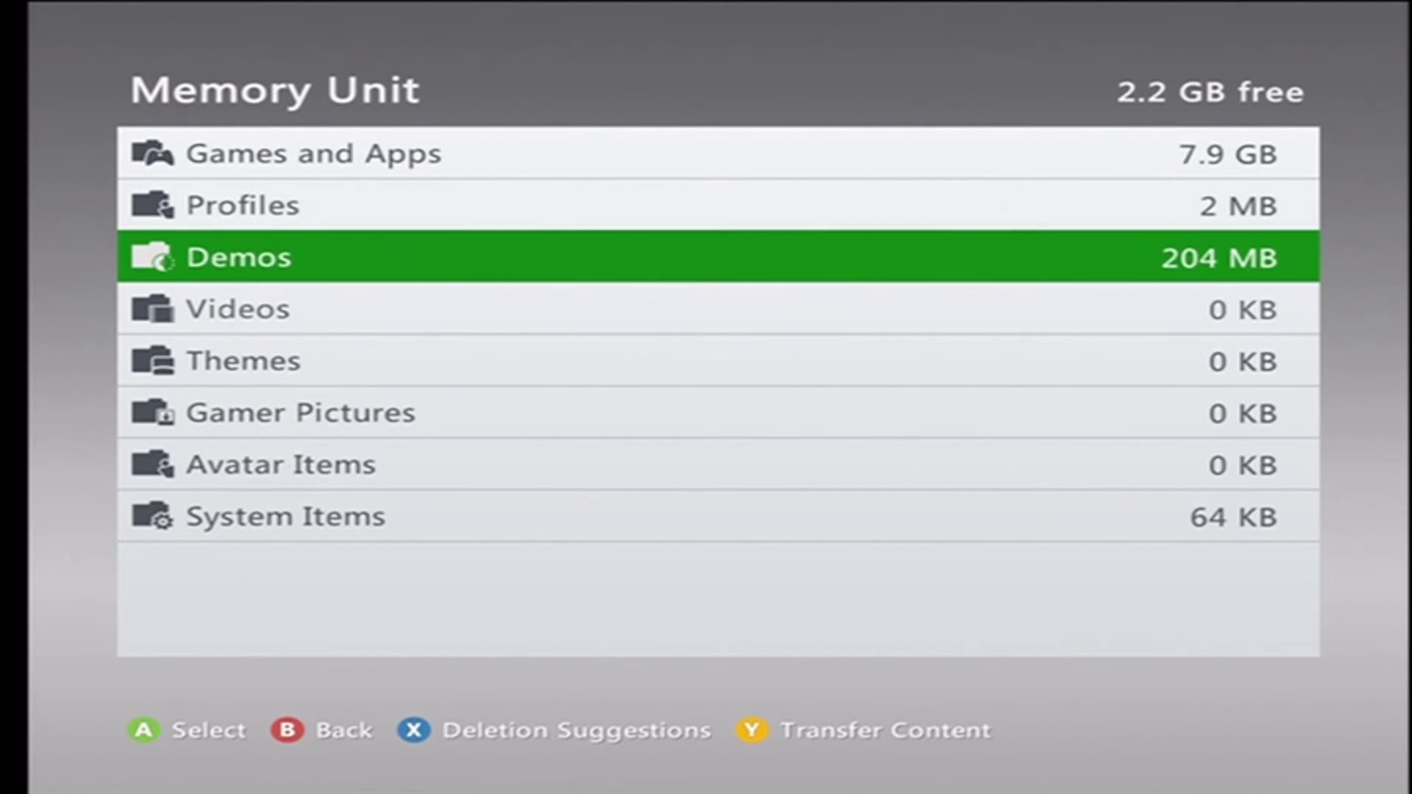
key("Return")
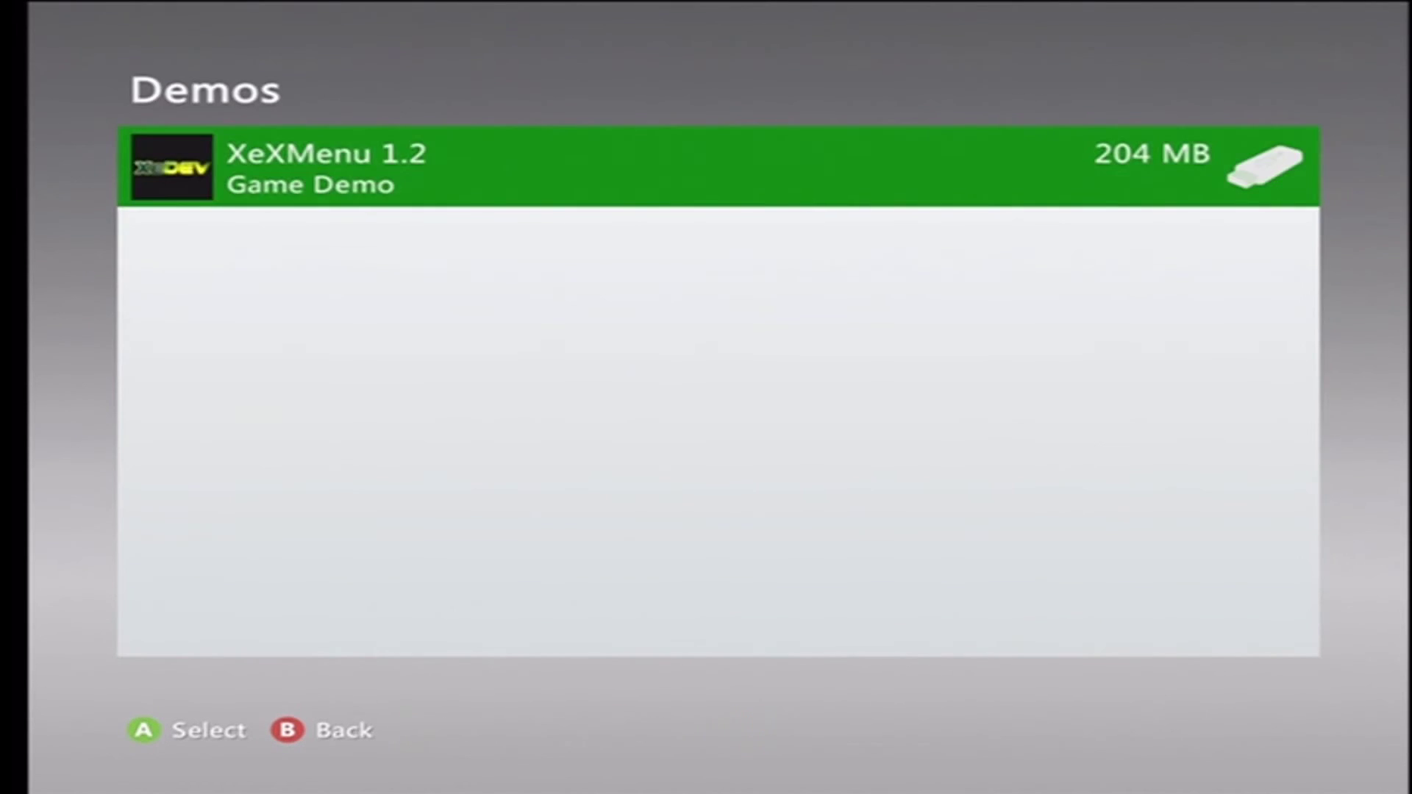
key("Return")
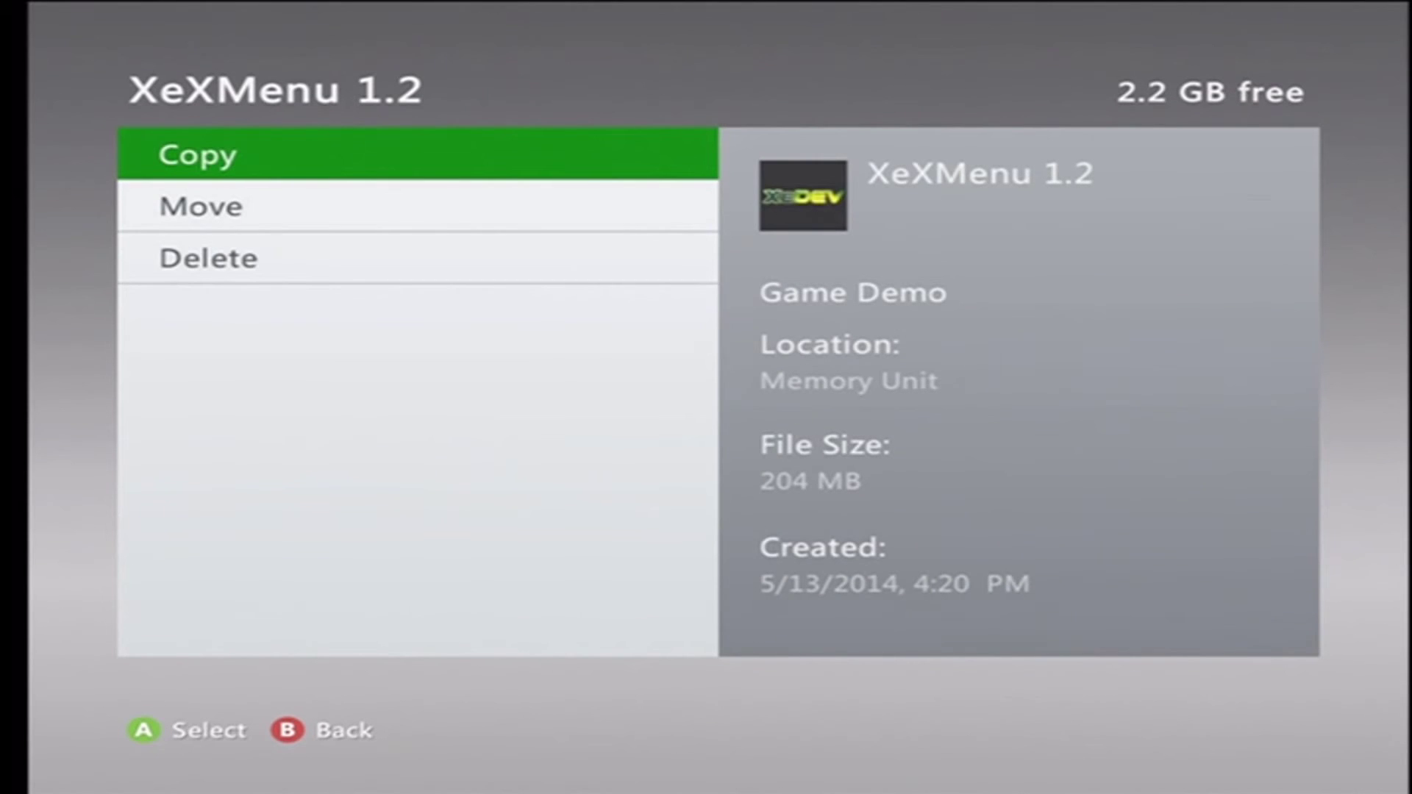
- Choose Copy, agree to the sign-in prompt and pick creating a new profile
key("Return")
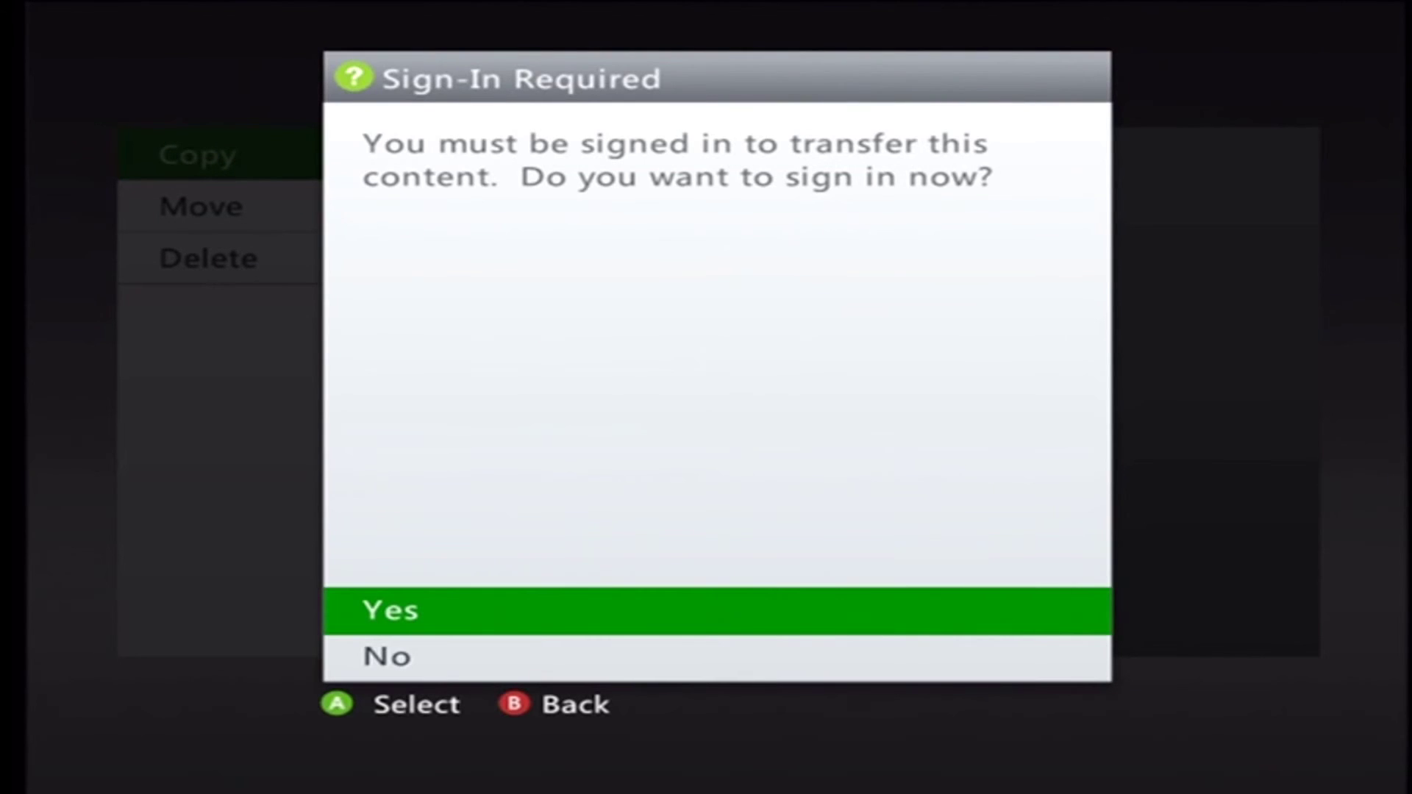
key("Return")
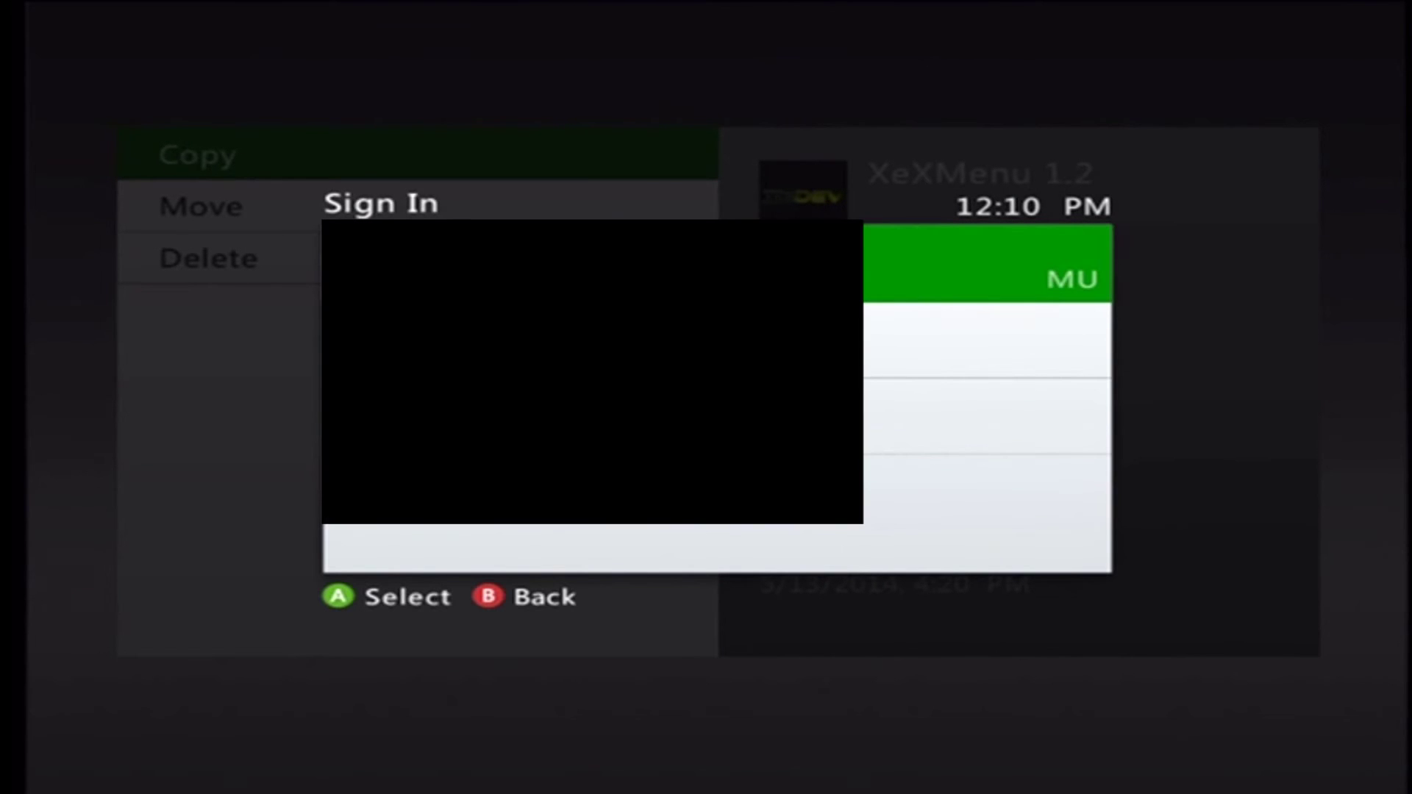
key("Down")
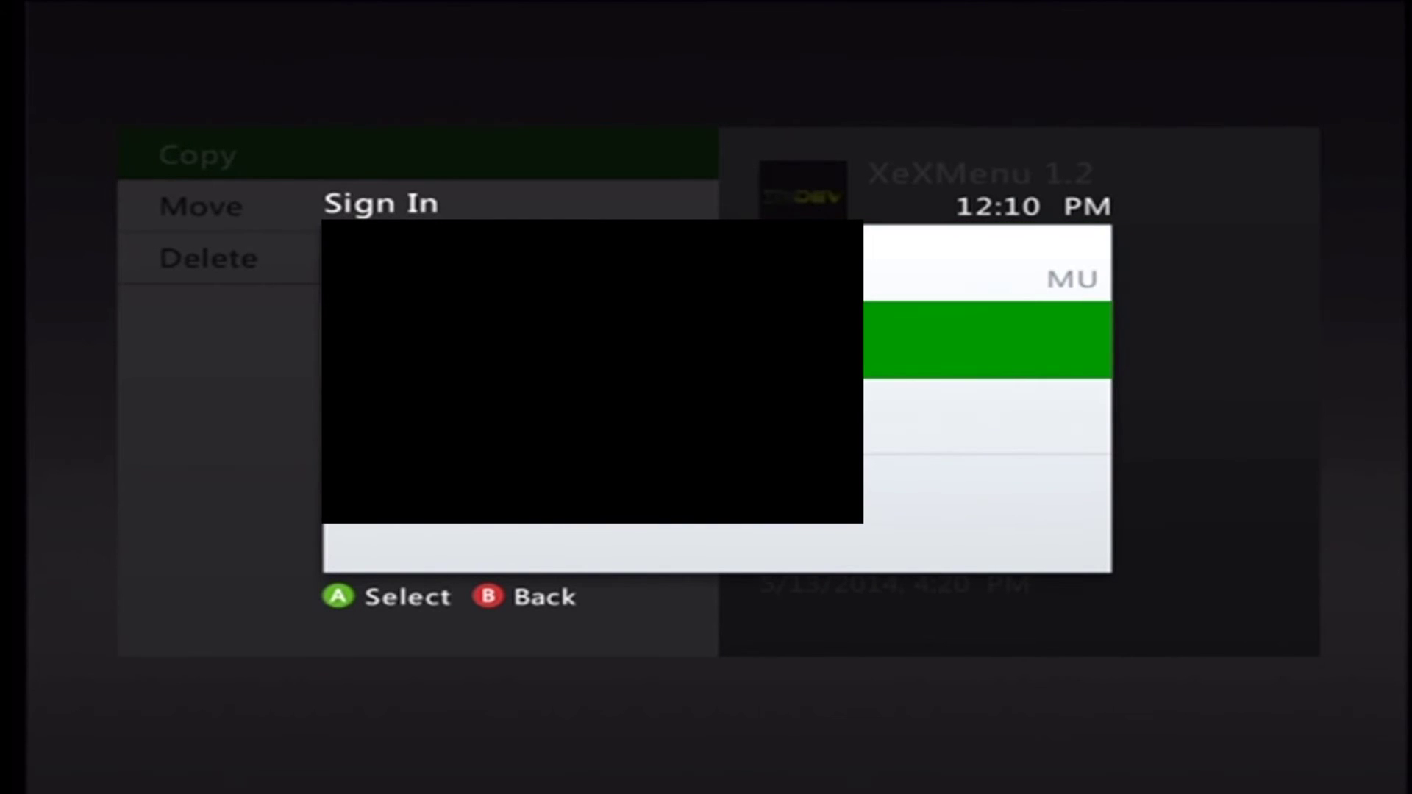
key("Down")
key("Up")
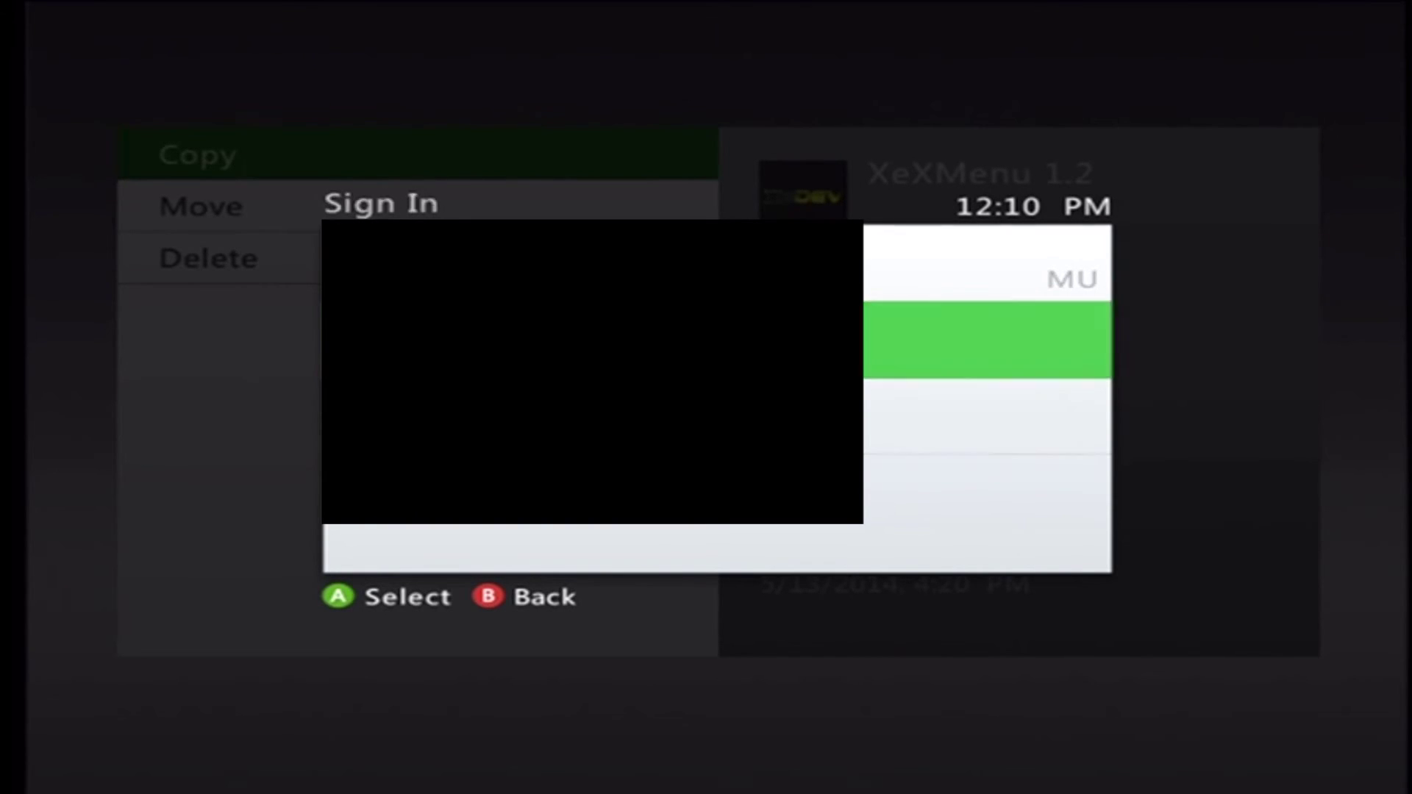
key("Return")
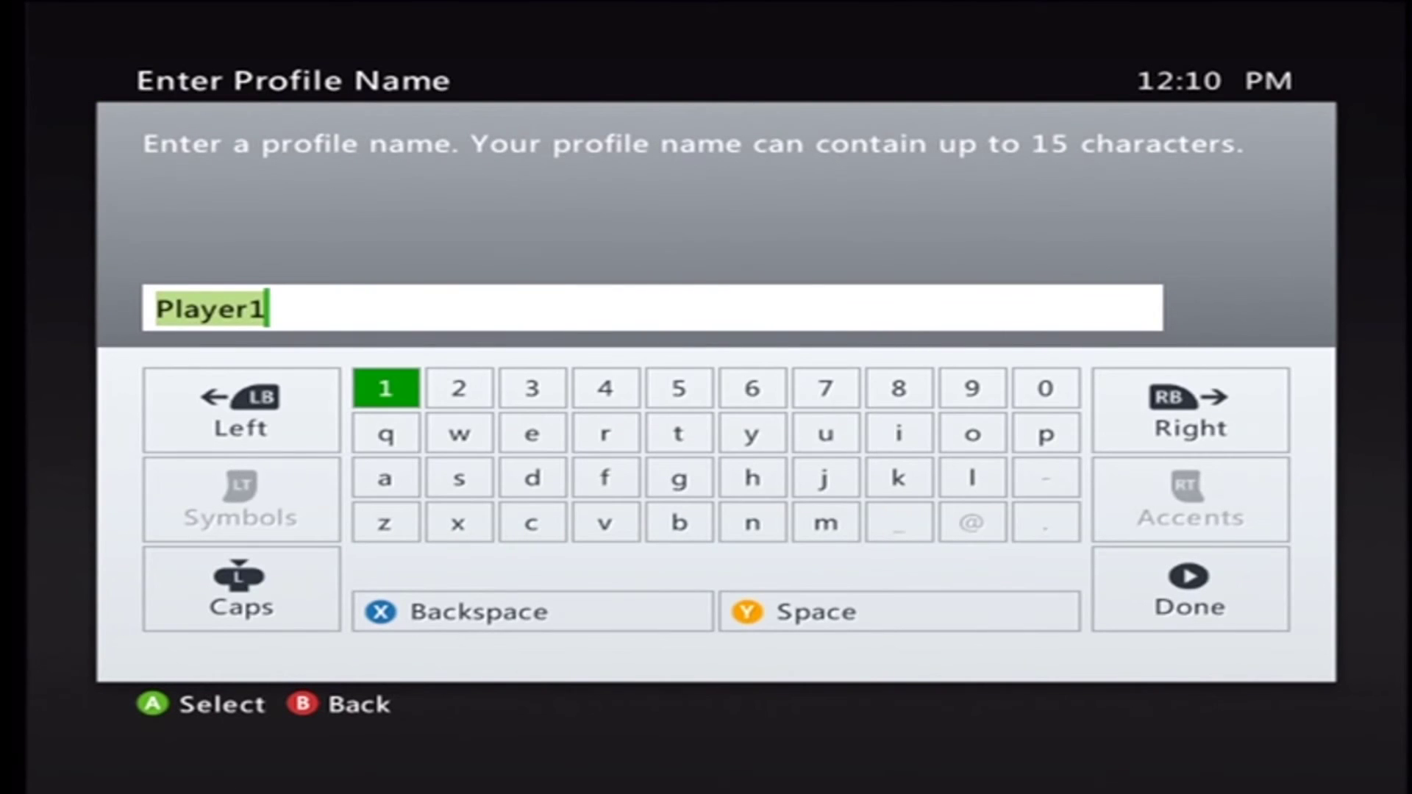
- Keep the profile name Player1, pick an avatar and finish the profile setup
key("Return")
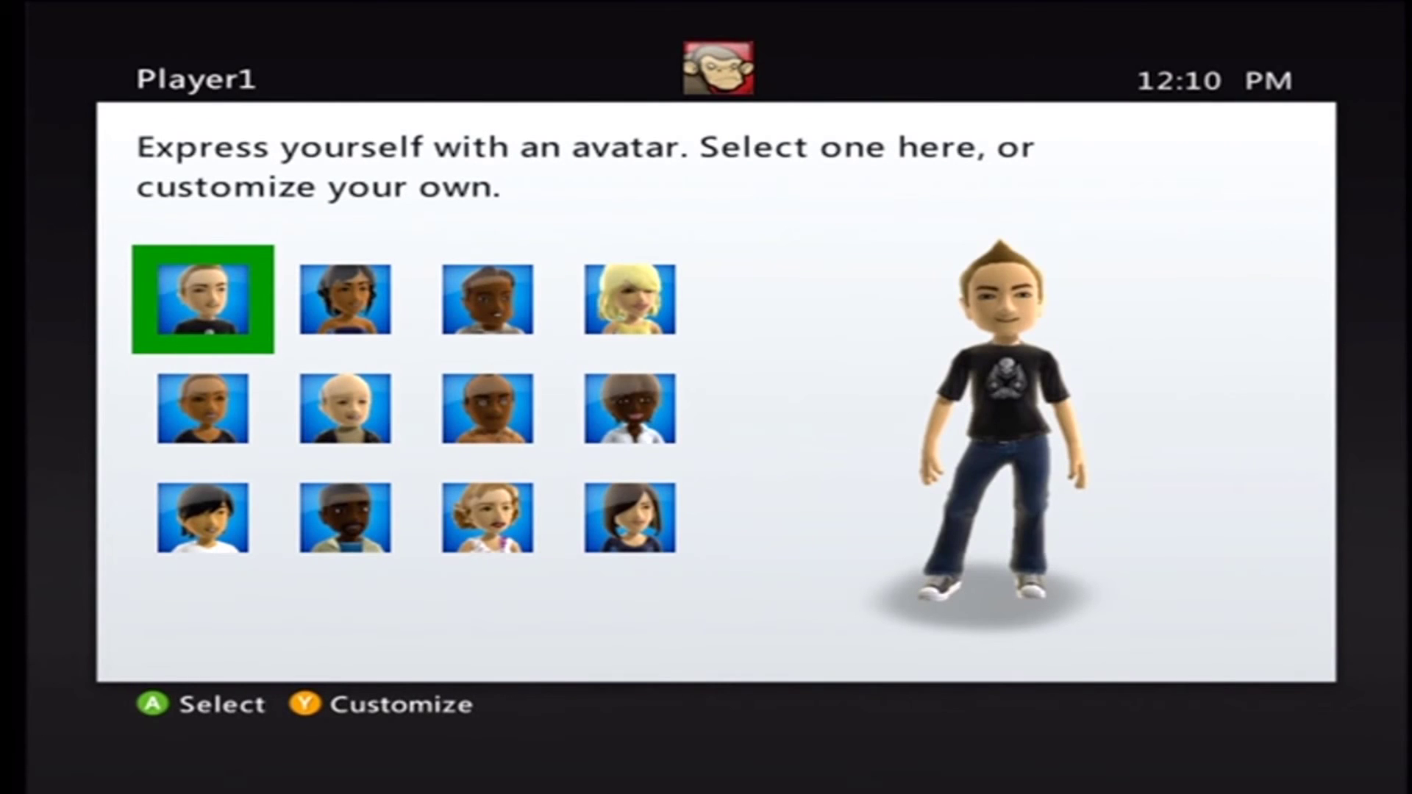
key("Down")
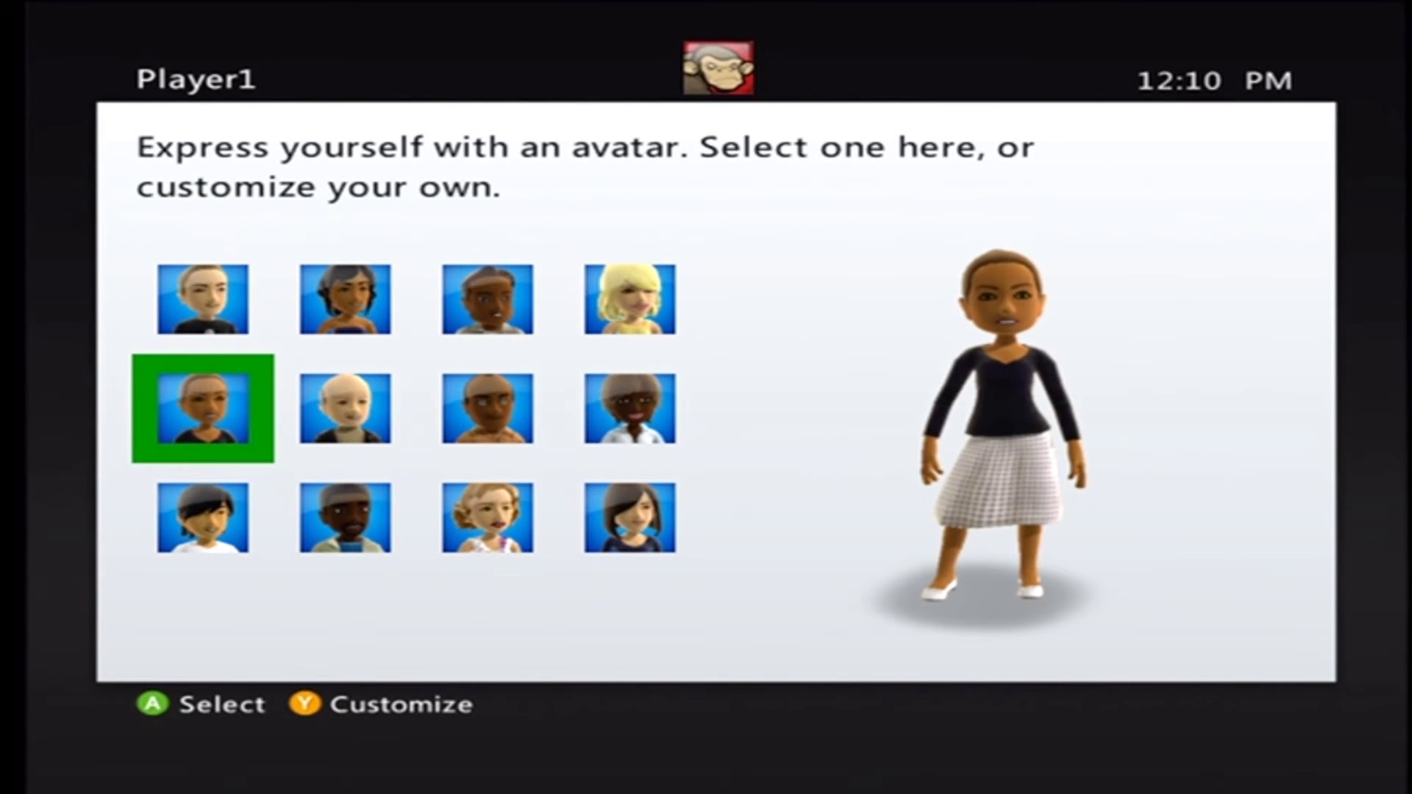
key("Return")
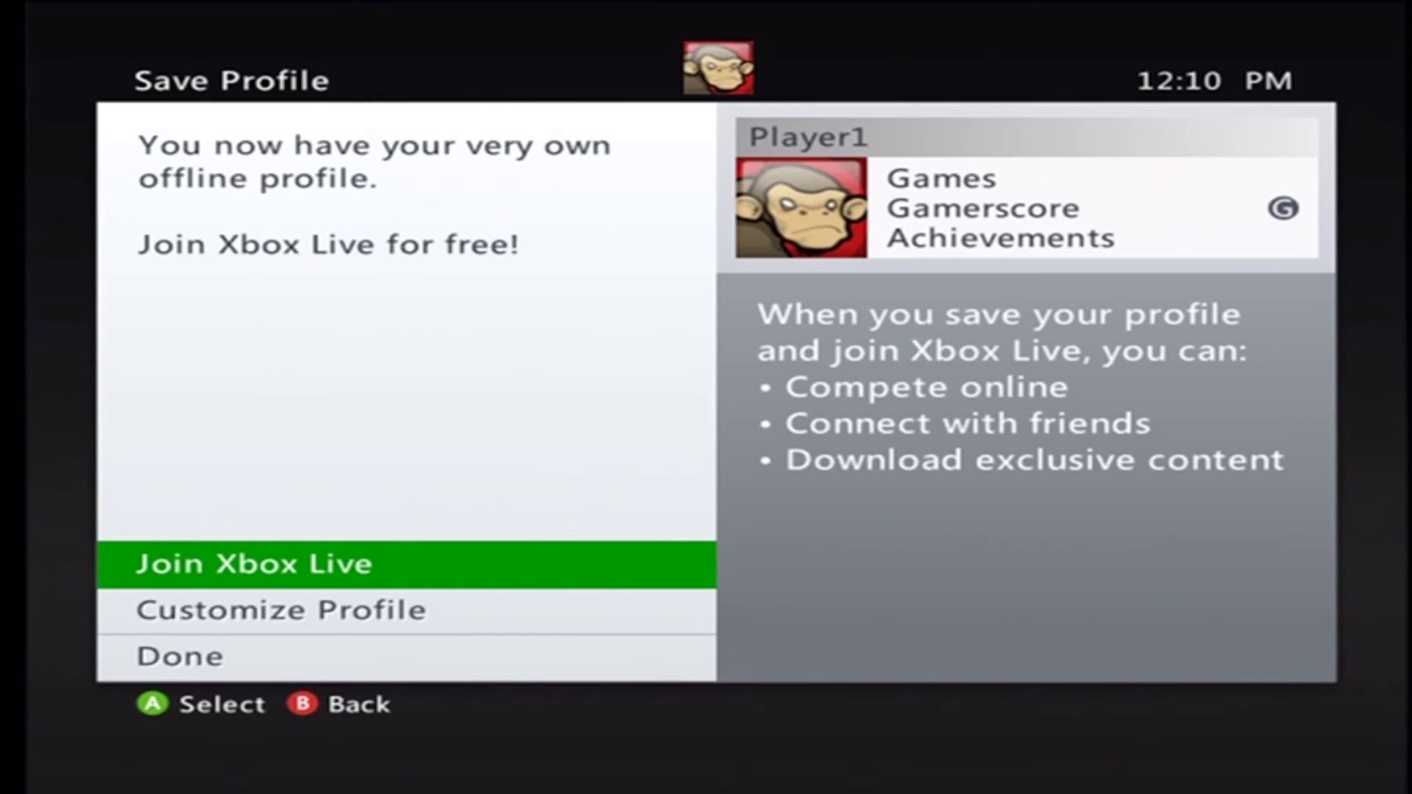
key("Down")
key("Down")
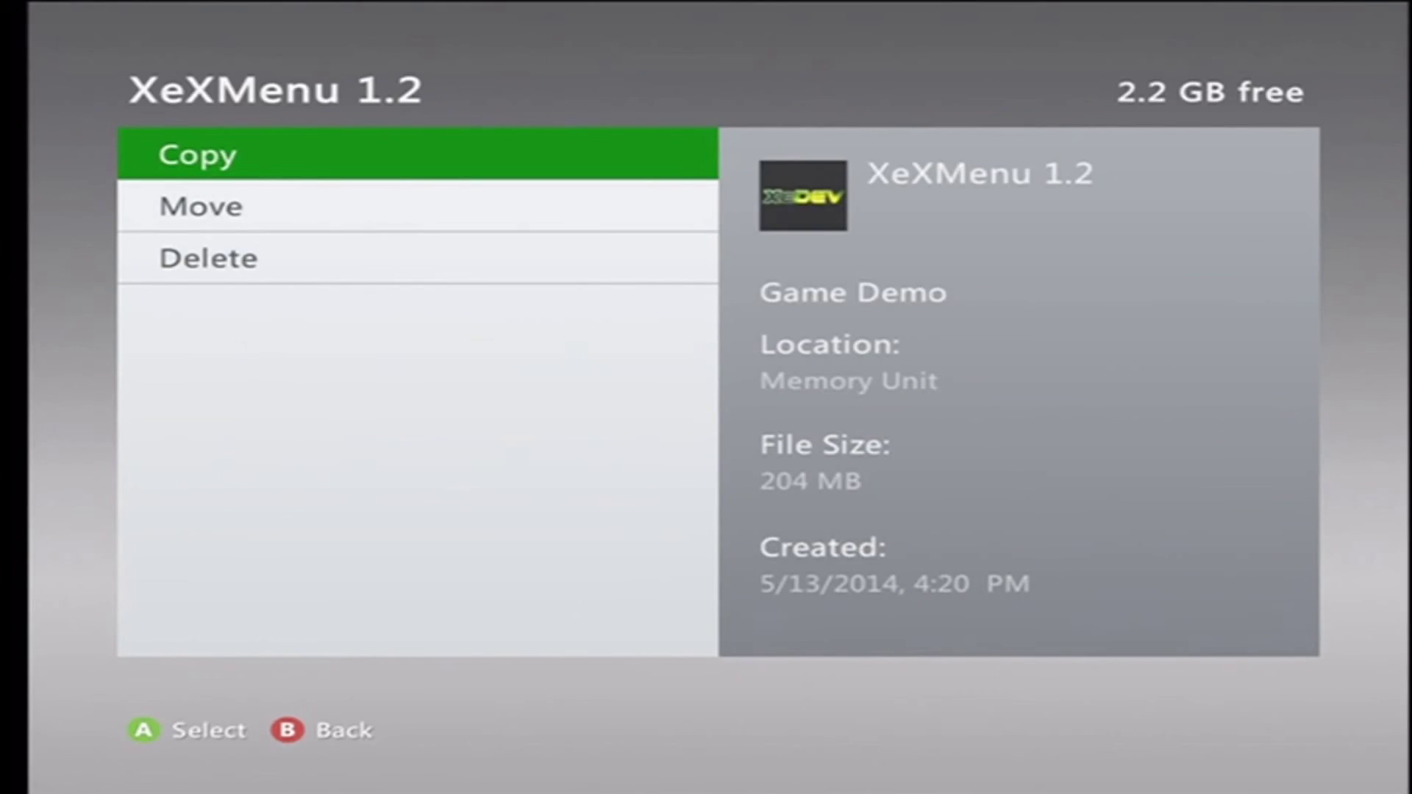
- Copy XeXMenu 1.2 to the Hard Drive and back out of the demos list when done
key("Return")
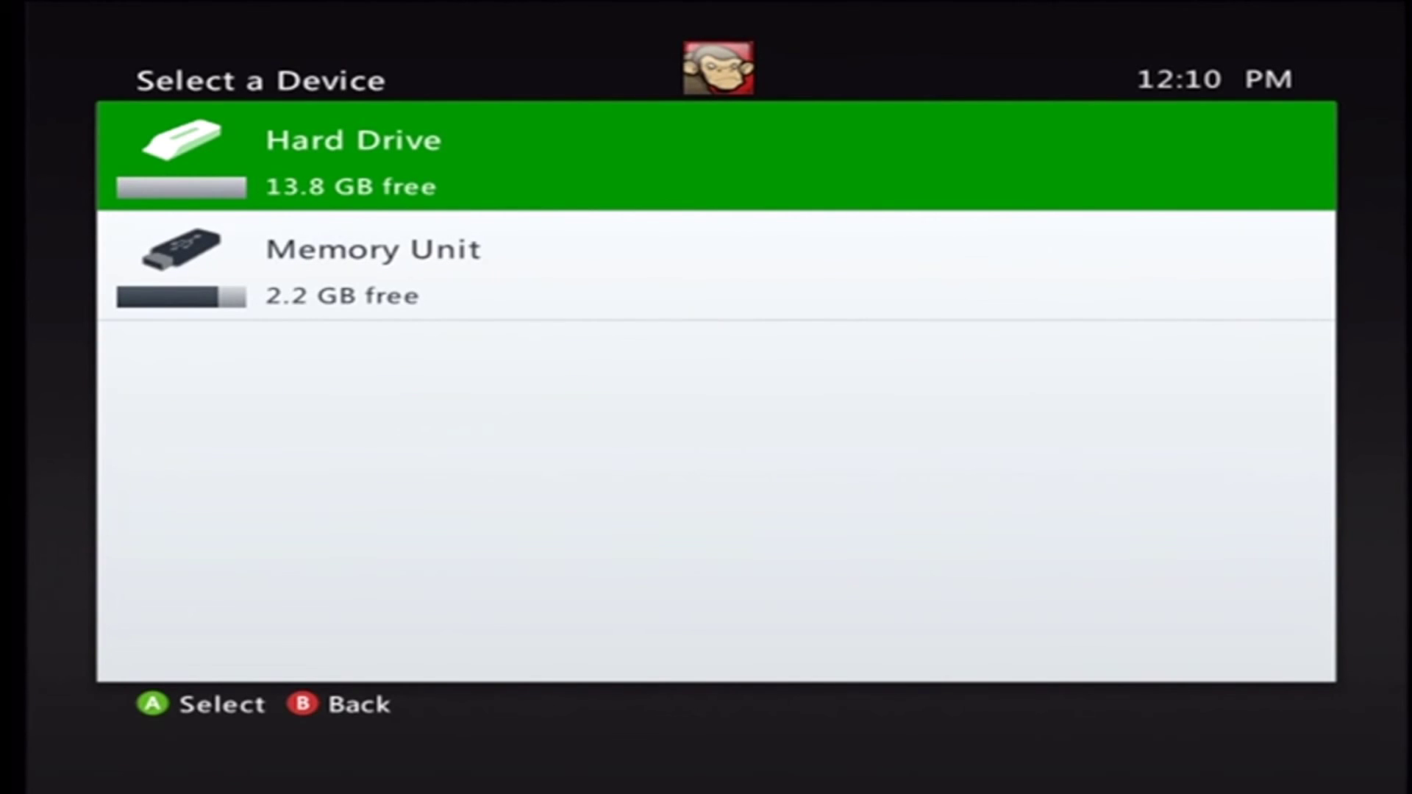
key("Return")
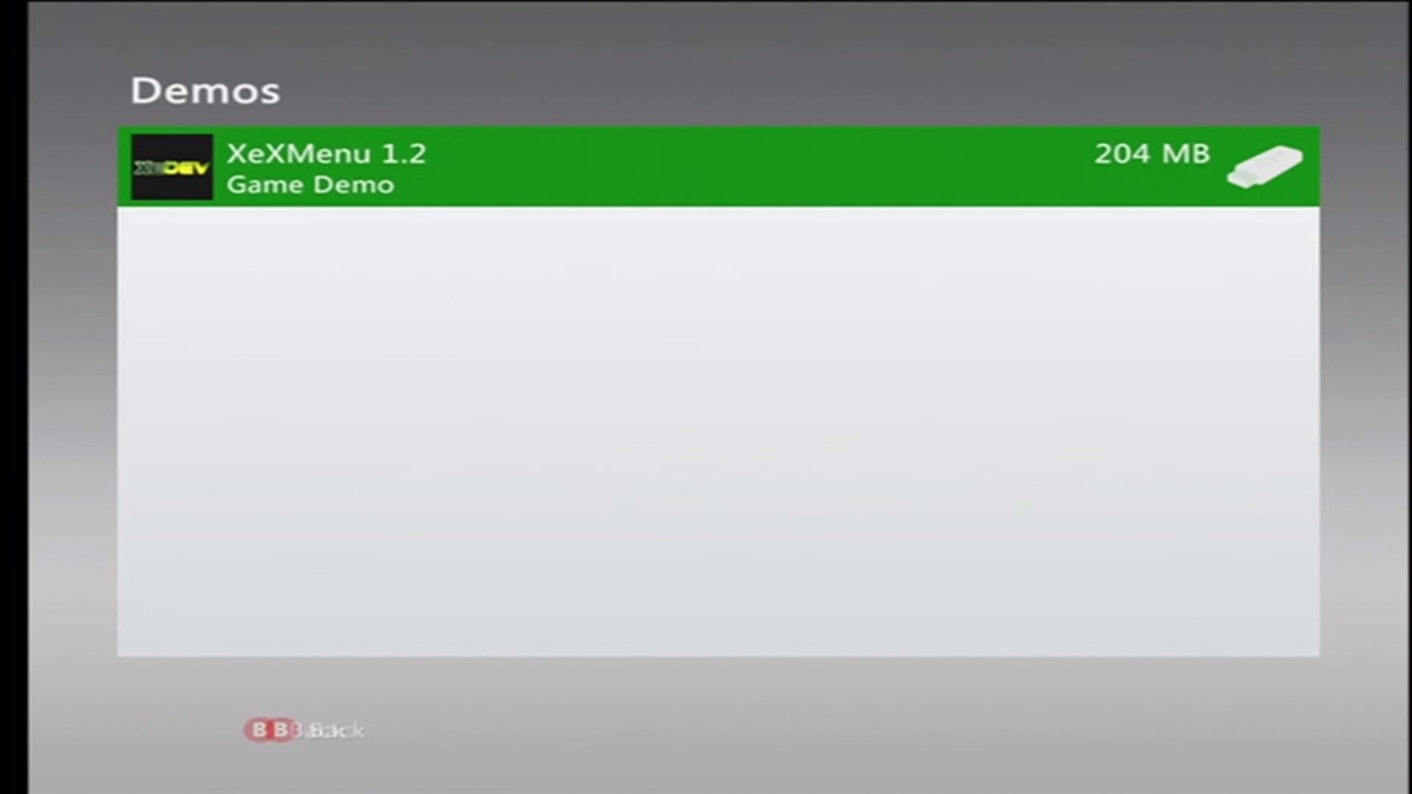
key("Escape")
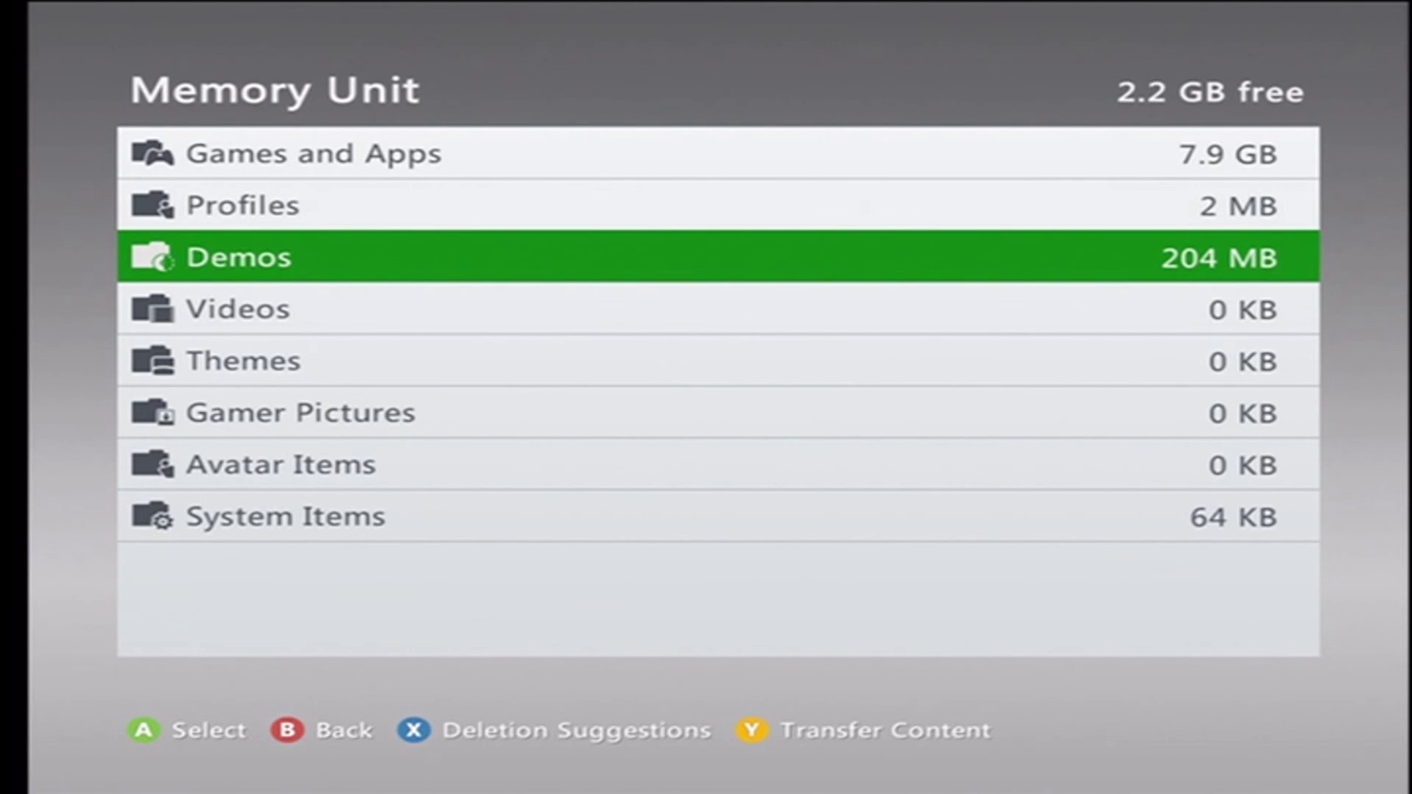
- Back out to the home screen and open the Recent list showing XeXMenu 1.2
key("Escape")
key("Escape")
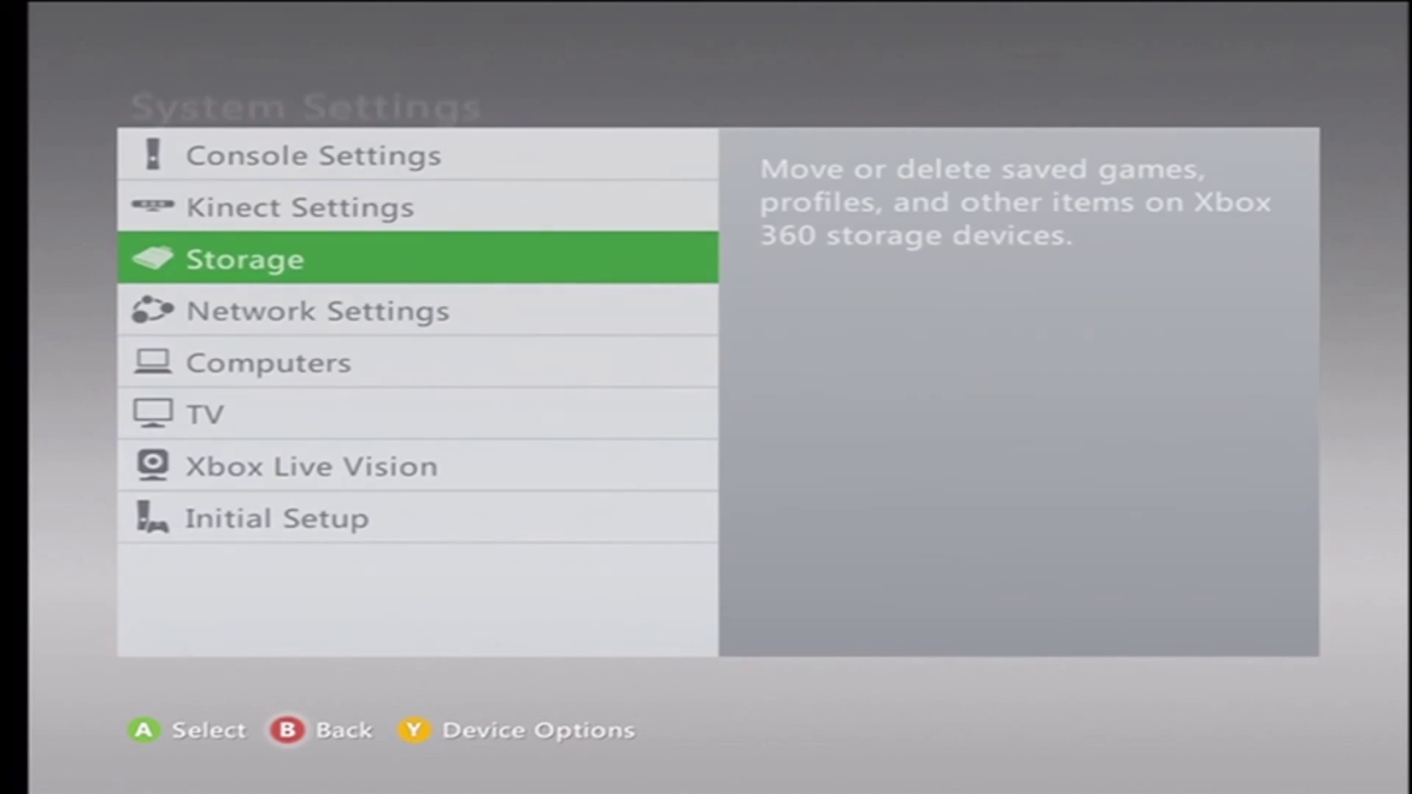
key("Escape")
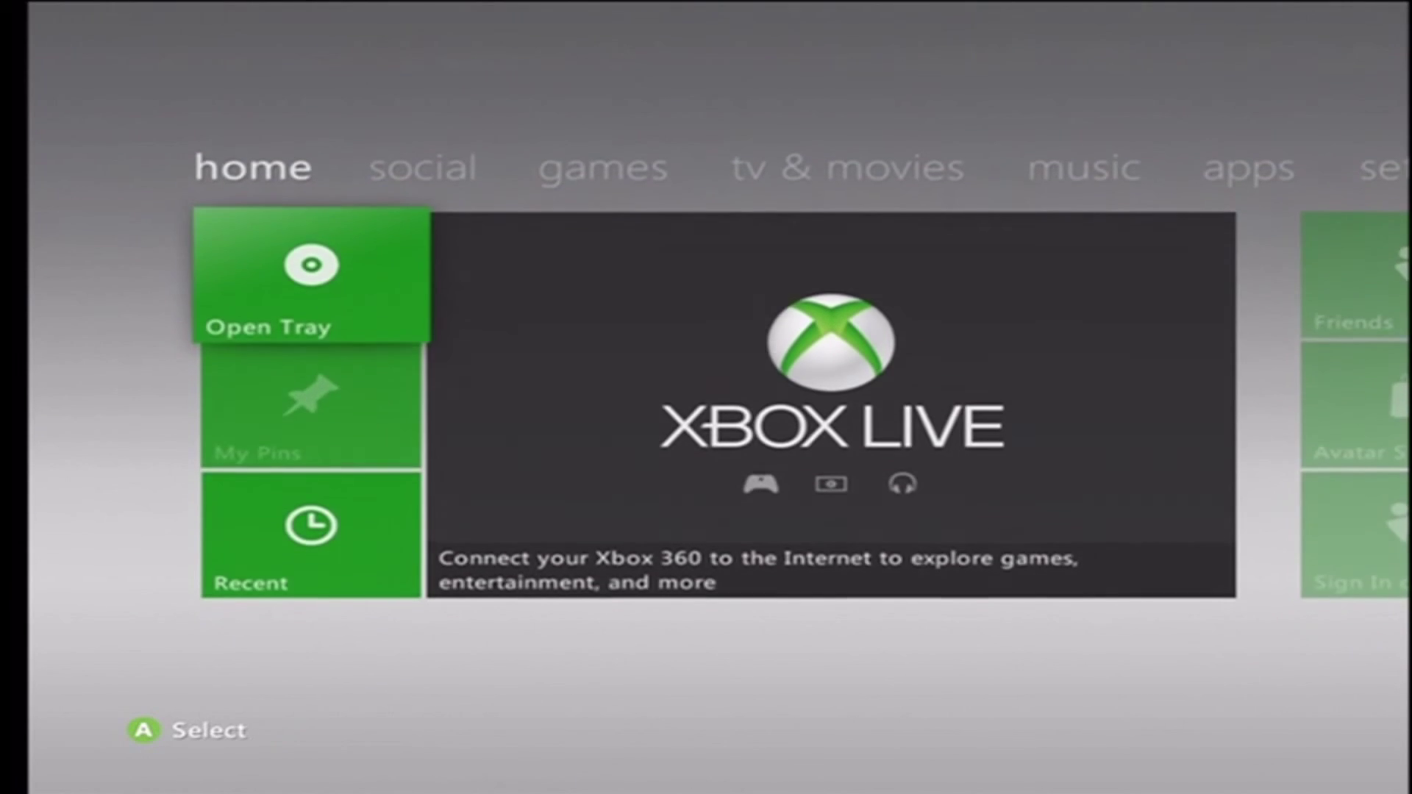
key("Down")
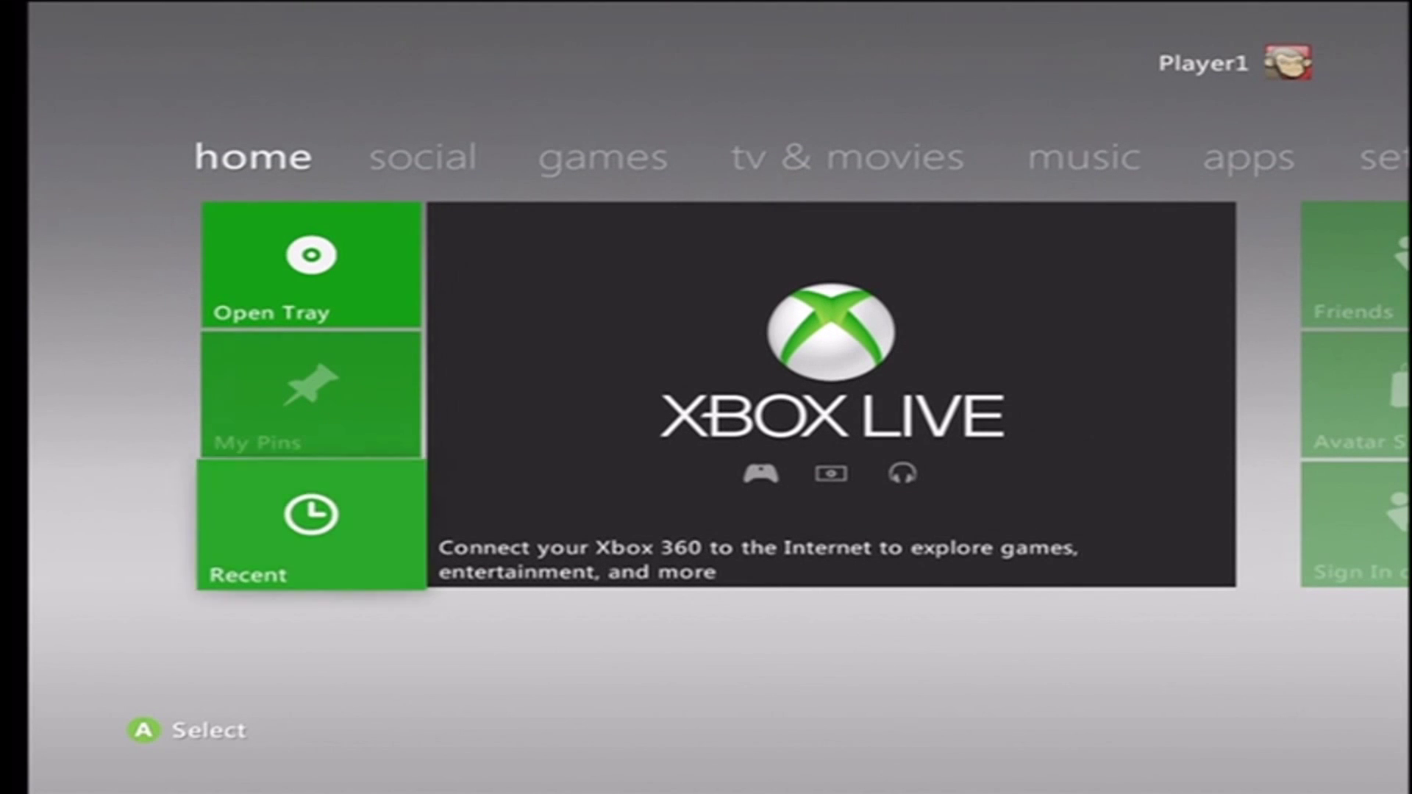
key("Return")
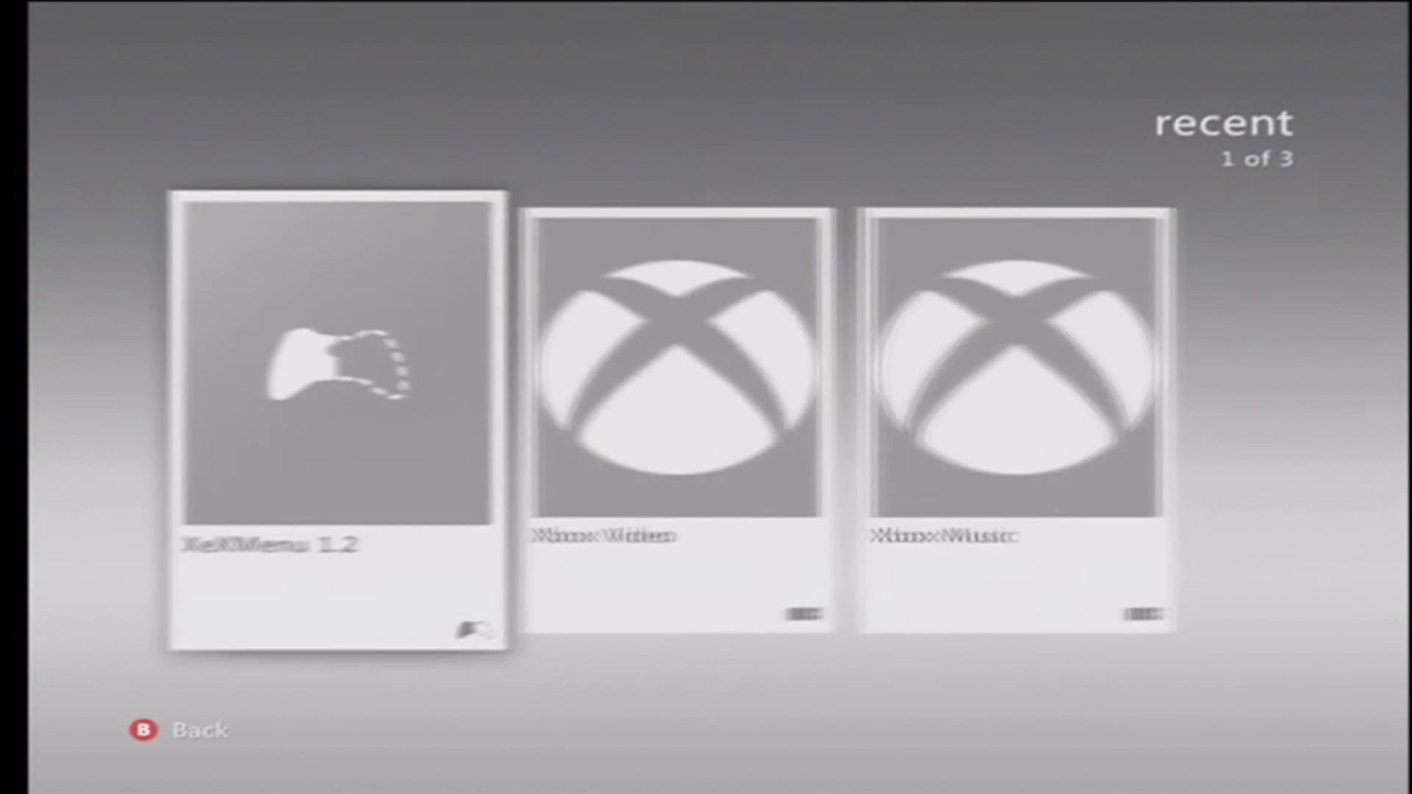